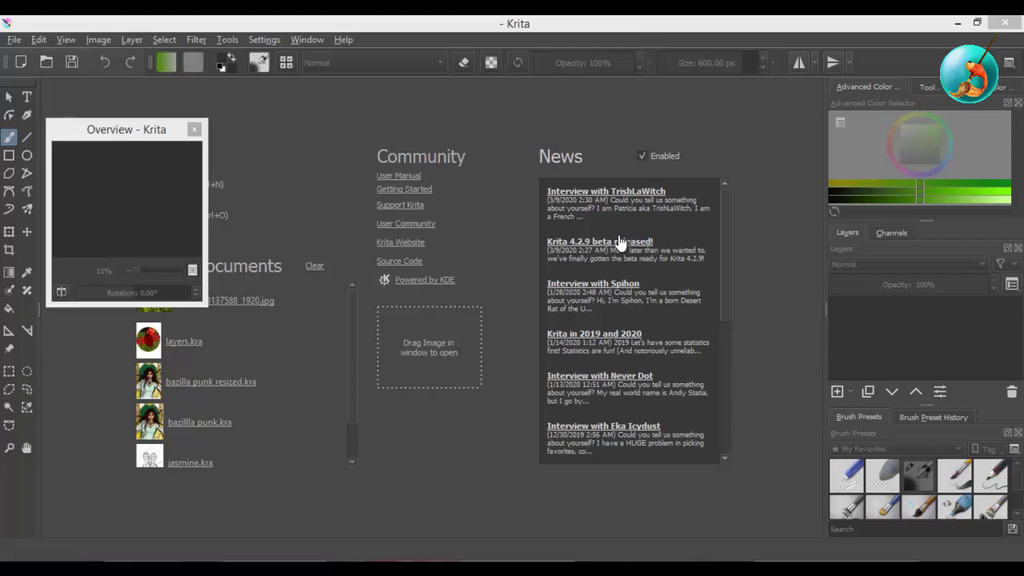
Create a new blank portrait document via File > New, beside the poppy photo
{"action": "left_click", "coordinate": [432, 28]}
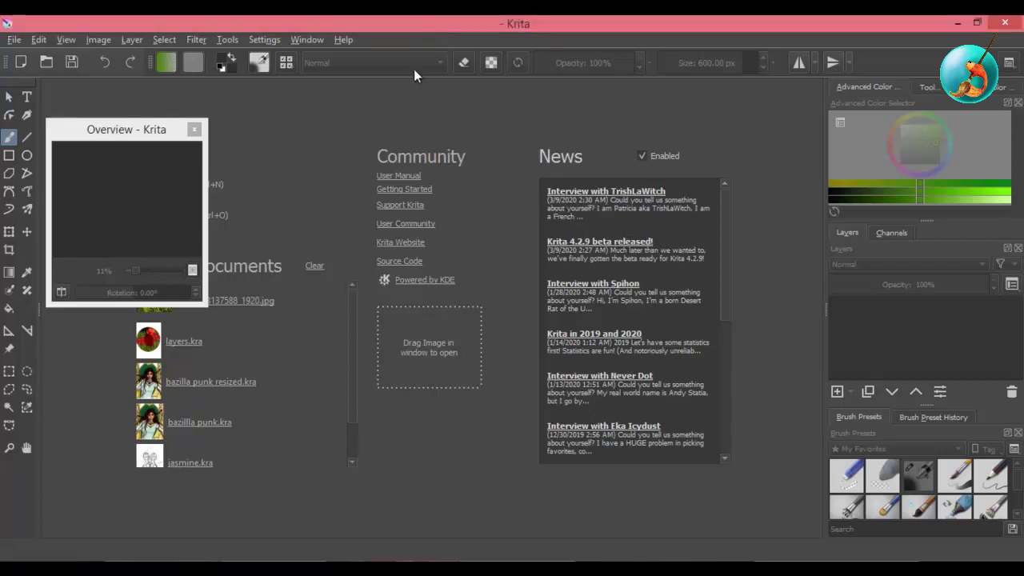
{"action": "left_click", "coordinate": [14, 39]}
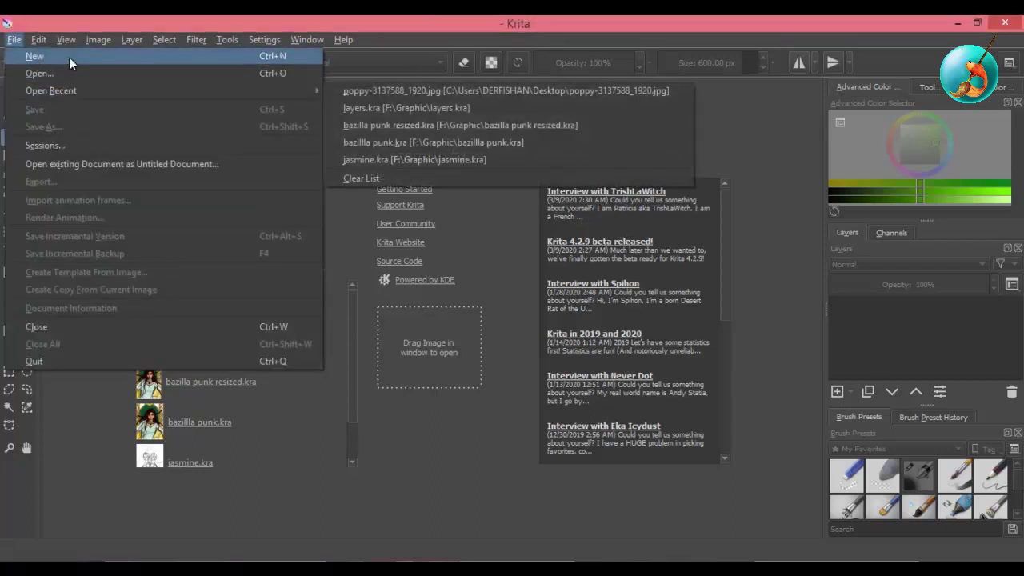
{"action": "left_click", "coordinate": [69, 57]}
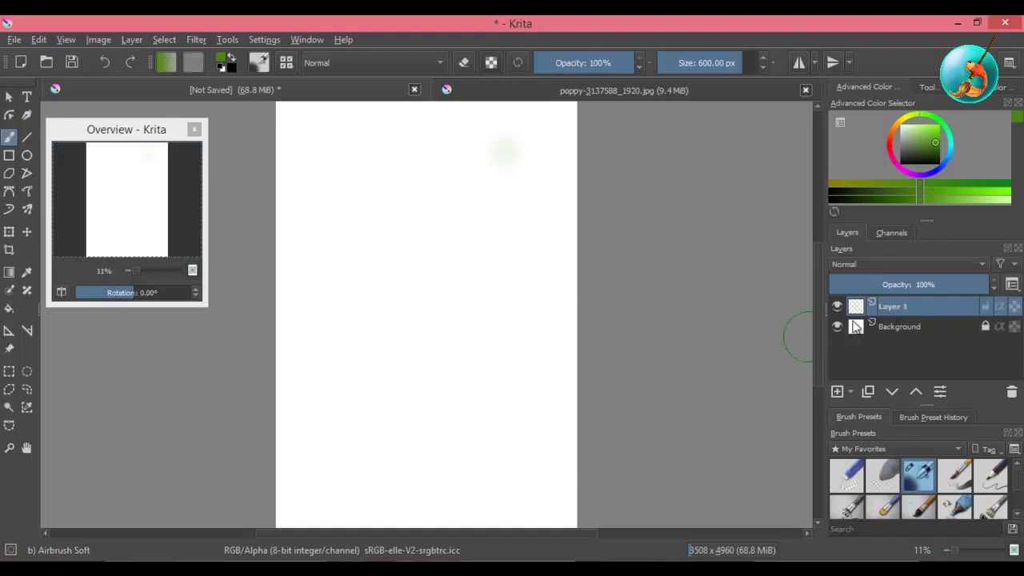
Airbrush a soft green oval on Layer 1 after the locked Background refuses paint
{"action": "left_click", "coordinate": [896, 327]}
{"action": "left_click", "coordinate": [900, 306]}
{"action": "left_click_drag", "start_coordinate": [488, 214], "coordinate": [460, 244]}
{"action": "left_click", "coordinate": [898, 328]}
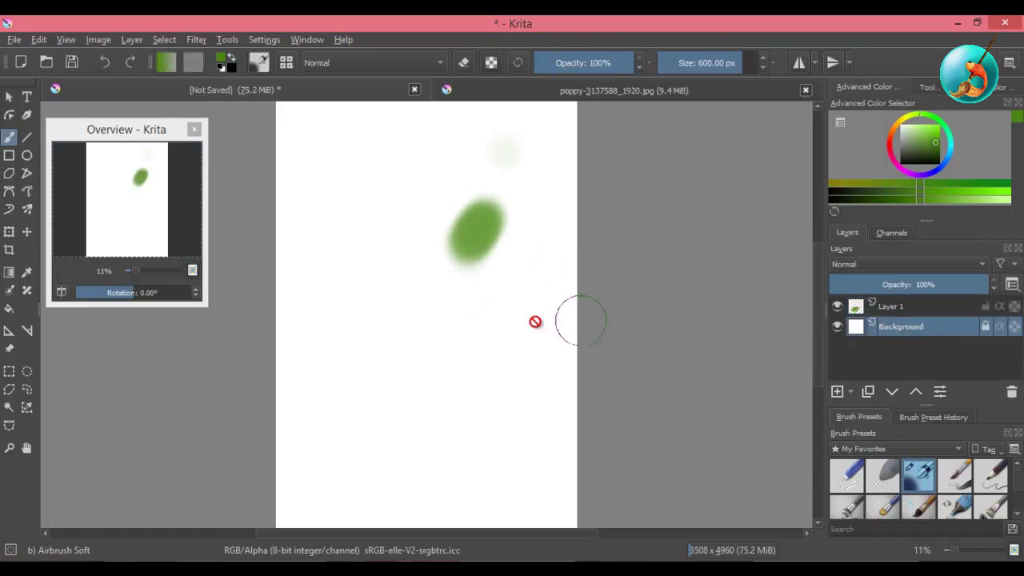
{"action": "left_click", "coordinate": [457, 304]}
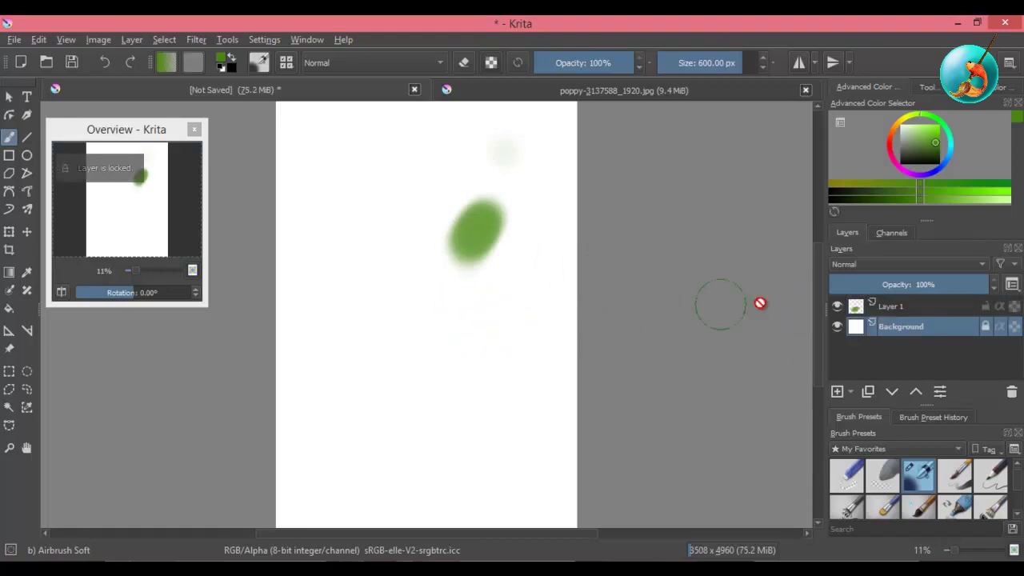
{"action": "left_click", "coordinate": [913, 312]}
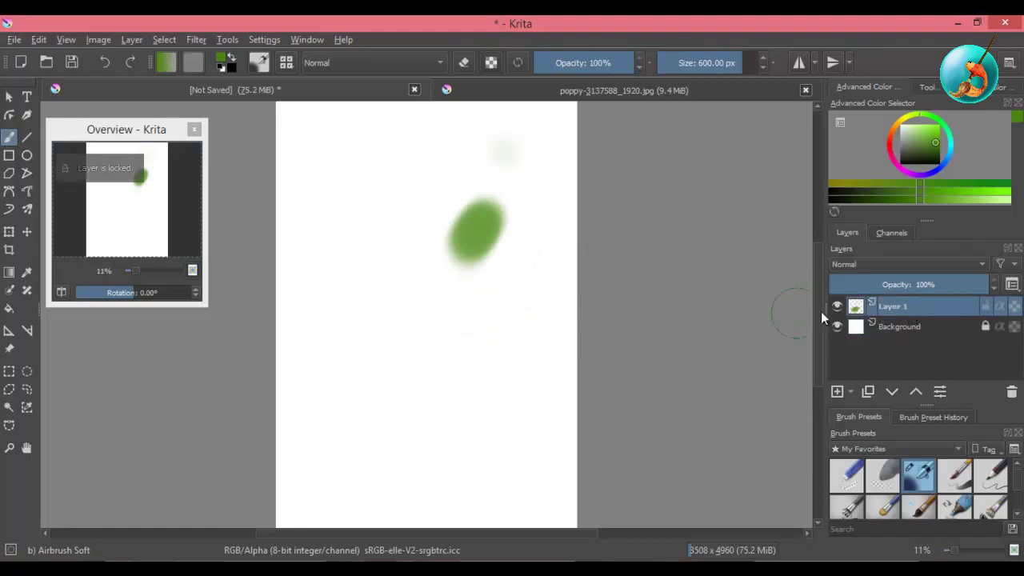
Undo the green blob, paint a new green test stroke and switch to the eraser
{"action": "left_click", "coordinate": [949, 328]}
{"action": "key", "text": "ctrl+z"}
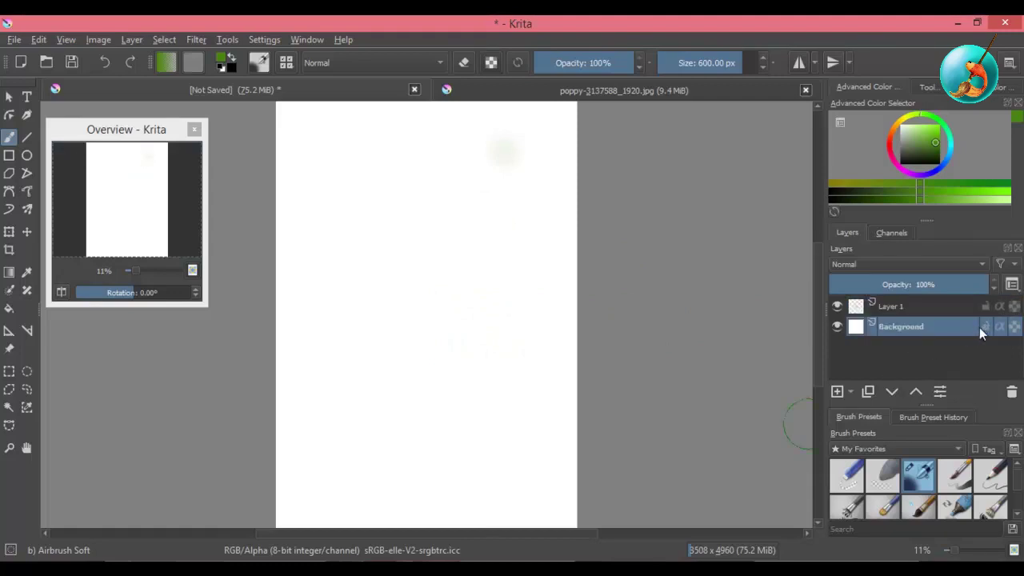
{"action": "mouse_move", "coordinate": [425, 318]}
{"action": "left_mouse_down"}
{"action": "mouse_move", "coordinate": [498, 231]}
{"action": "mouse_move", "coordinate": [472, 269]}
{"action": "mouse_move", "coordinate": [498, 251]}
{"action": "mouse_move", "coordinate": [488, 249]}
{"action": "mouse_move", "coordinate": [469, 301]}
{"action": "mouse_move", "coordinate": [472, 220]}
{"action": "mouse_move", "coordinate": [477, 235]}
{"action": "mouse_move", "coordinate": [480, 222]}
{"action": "mouse_move", "coordinate": [467, 229]}
{"action": "mouse_move", "coordinate": [476, 247]}
{"action": "mouse_move", "coordinate": [482, 232]}
{"action": "mouse_move", "coordinate": [443, 272]}
{"action": "mouse_move", "coordinate": [441, 259]}
{"action": "mouse_move", "coordinate": [450, 311]}
{"action": "mouse_move", "coordinate": [491, 256]}
{"action": "left_mouse_up"}
{"action": "key", "text": "e"}
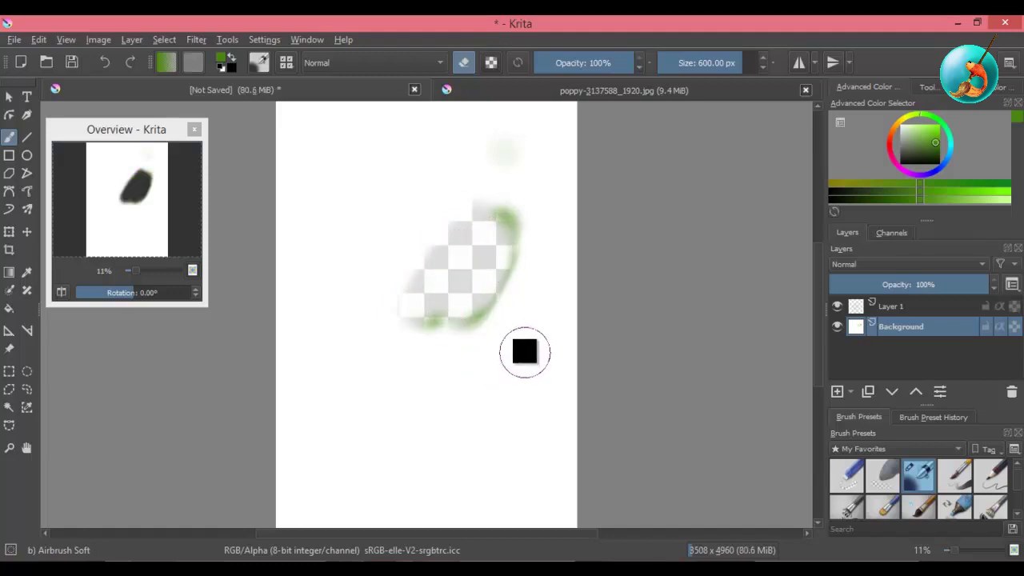
Add a test Layer 2 below Background, toggle visibility, then undo back to blank
{"action": "left_click", "coordinate": [838, 390]}
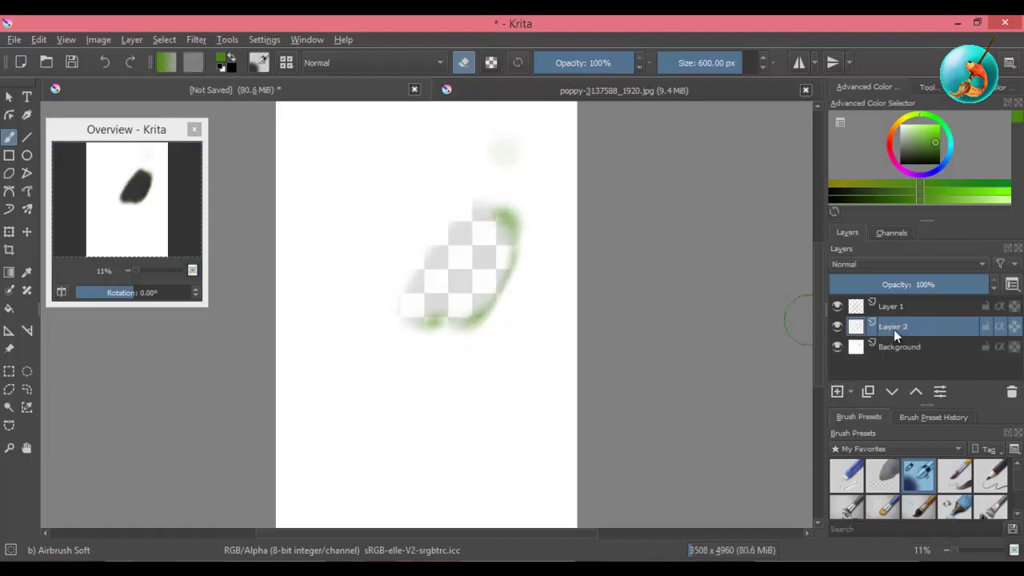
{"action": "left_click_drag", "start_coordinate": [897, 325], "coordinate": [901, 365]}
{"action": "key", "text": "f"}
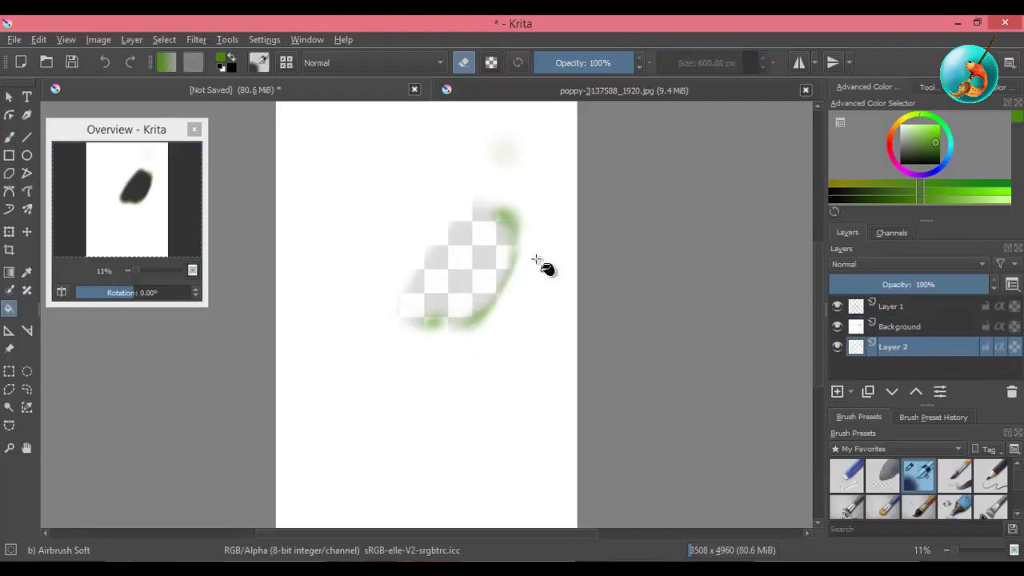
{"action": "left_click", "coordinate": [902, 125]}
{"action": "left_click", "coordinate": [837, 305]}
{"action": "left_click", "coordinate": [837, 326]}
{"action": "key", "text": "ctrl+z"}
{"action": "key", "text": "ctrl+z"}
{"action": "key", "text": "ctrl+z"}
{"action": "key", "text": "ctrl+z"}
{"action": "key", "text": "ctrl+z"}
{"action": "key", "text": "ctrl+z"}
{"action": "key", "text": "ctrl+z"}
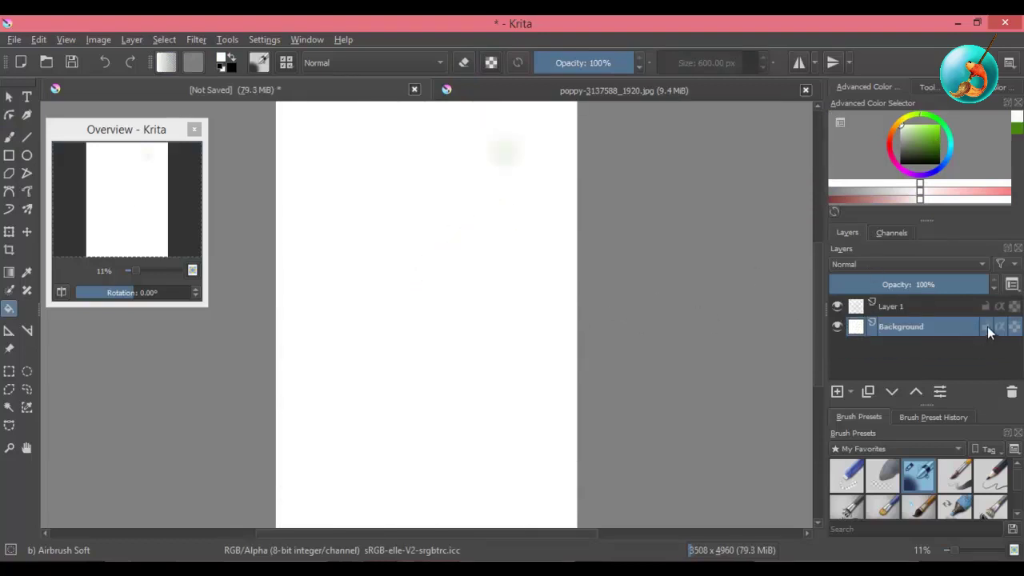
{"action": "key", "text": "x"}
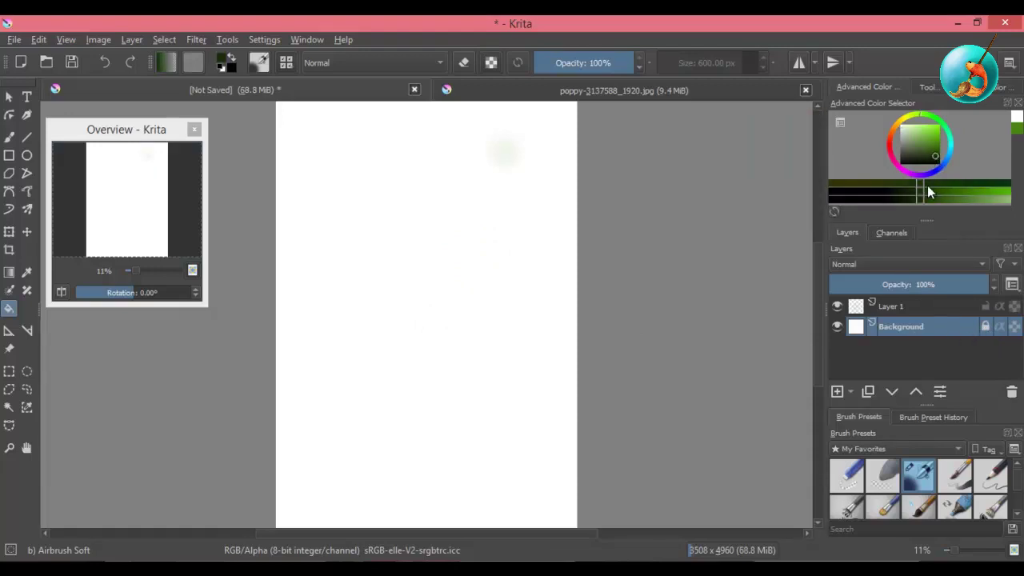
Paint the brown body on Layer 1 and an orange wing on a new layer, then duplicate the wing
{"action": "left_click", "coordinate": [897, 306]}
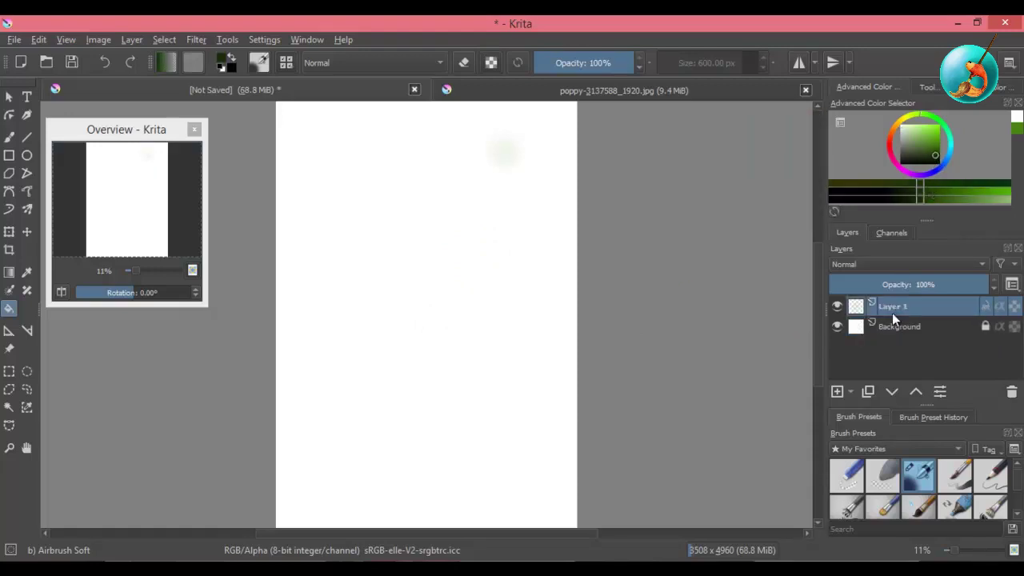
{"action": "left_click", "coordinate": [836, 392]}
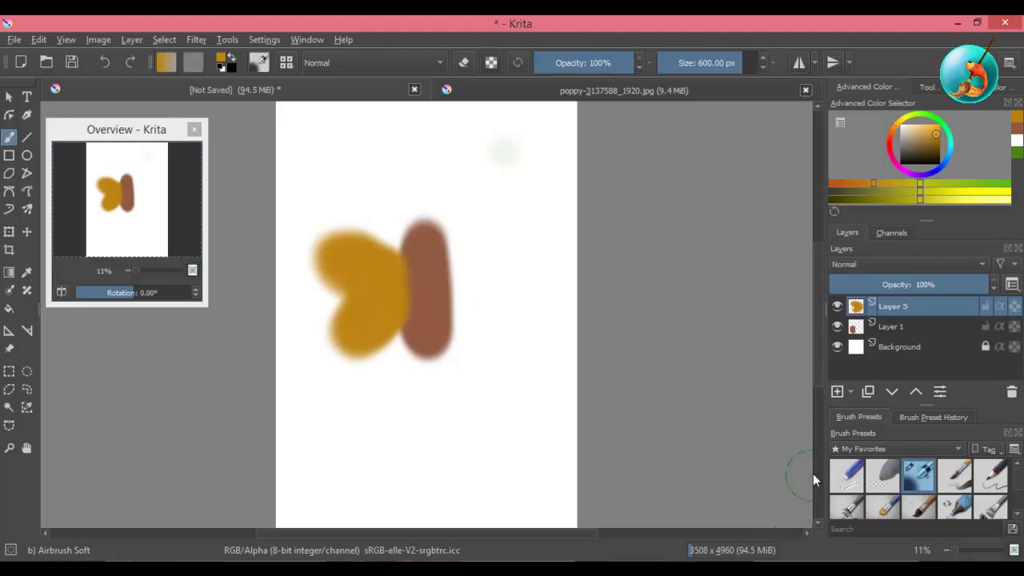
{"action": "left_click", "coordinate": [868, 391]}
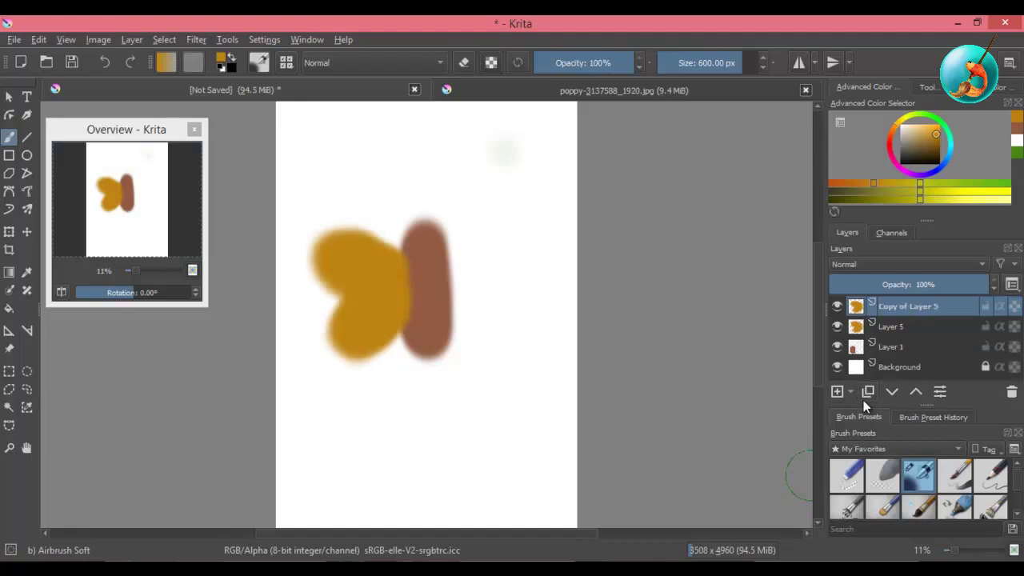
Mirror the copied wing horizontally and place it right of the body
{"action": "key", "text": "t"}
{"action": "mouse_move", "coordinate": [445, 302]}
{"action": "left_mouse_down"}
{"action": "mouse_move", "coordinate": [491, 281]}
{"action": "mouse_move", "coordinate": [494, 355]}
{"action": "left_mouse_up"}
{"action": "key", "text": "ctrl+t"}
{"action": "right_click", "coordinate": [479, 295]}
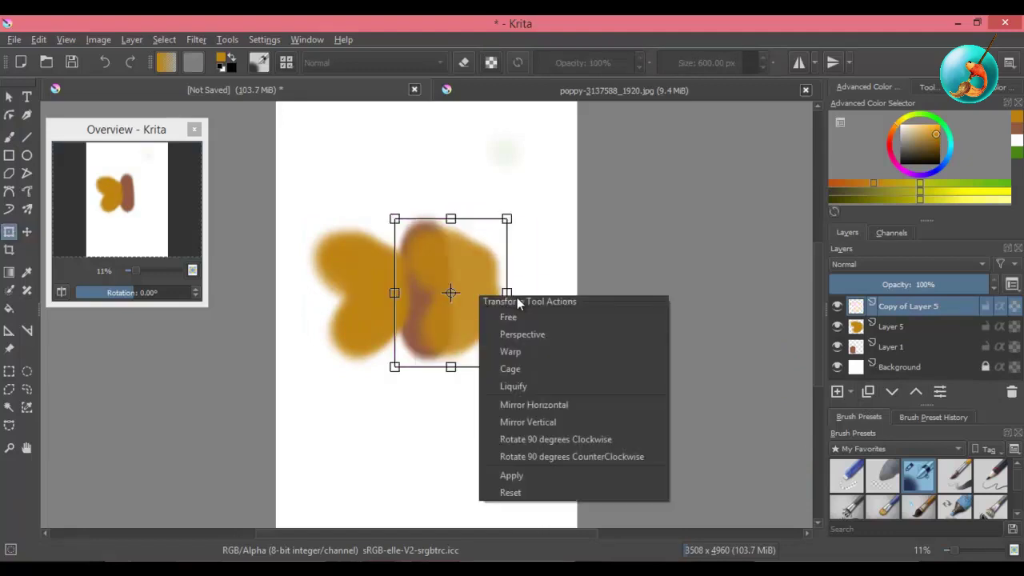
{"action": "left_click", "coordinate": [527, 408]}
{"action": "left_click_drag", "start_coordinate": [462, 339], "coordinate": [489, 329]}
{"action": "key", "text": "b"}
{"action": "left_click", "coordinate": [893, 346]}
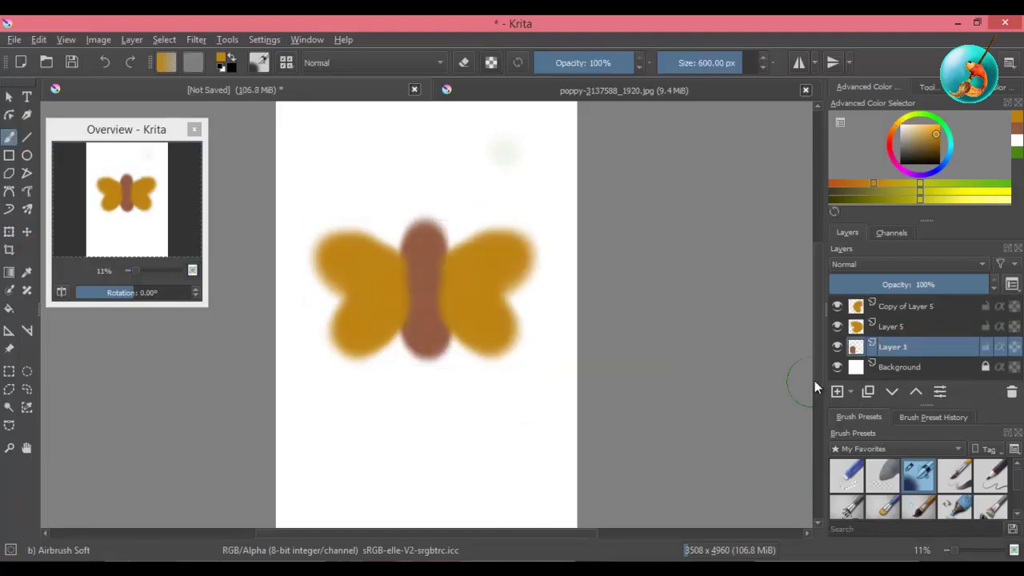
Shuffle the copied wing with Move Up/Down, then drag Layer 1 above both wings
{"action": "left_click", "coordinate": [908, 311]}
{"action": "left_click", "coordinate": [894, 392]}
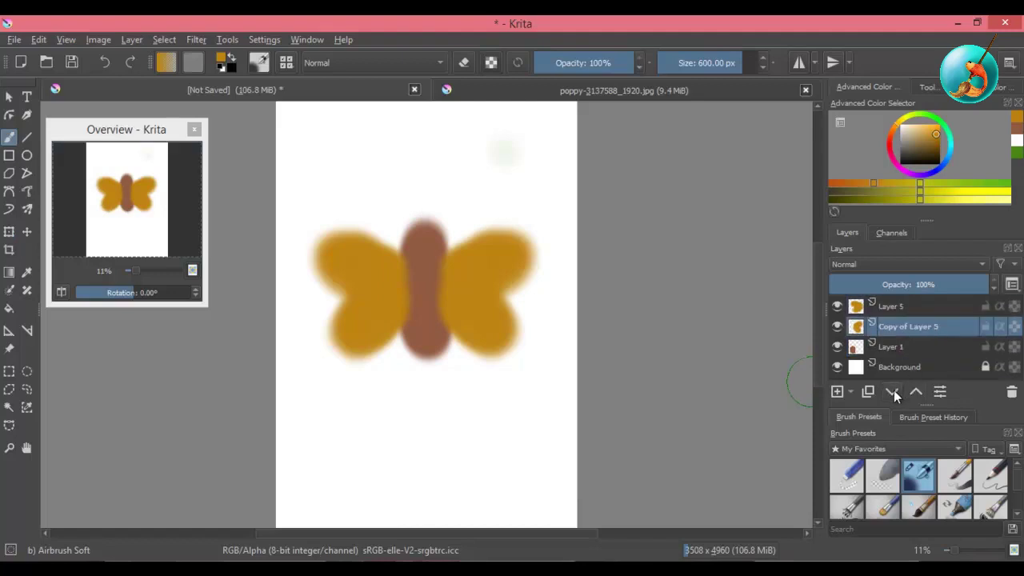
{"action": "left_click", "coordinate": [897, 391]}
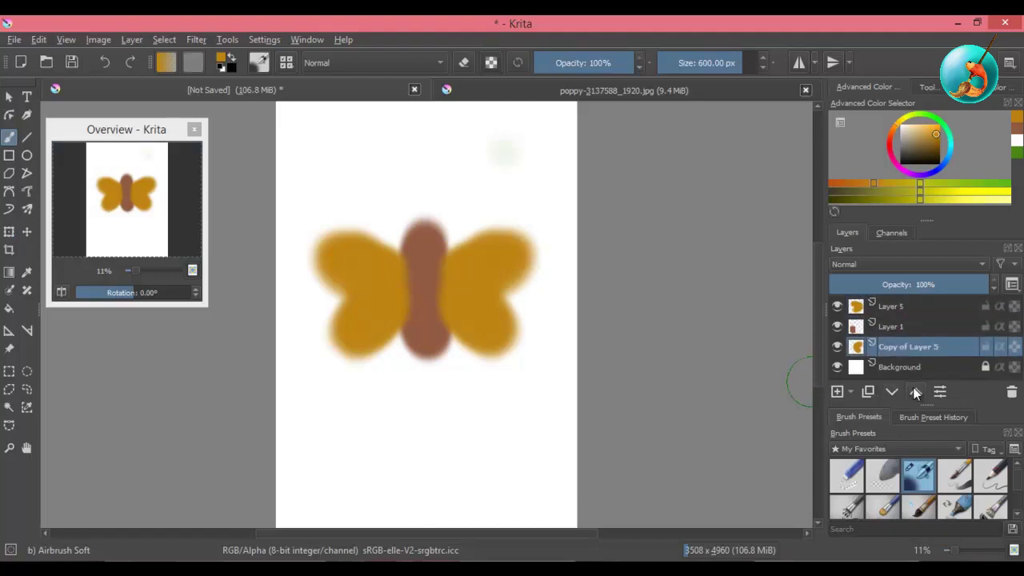
{"action": "left_click", "coordinate": [917, 391]}
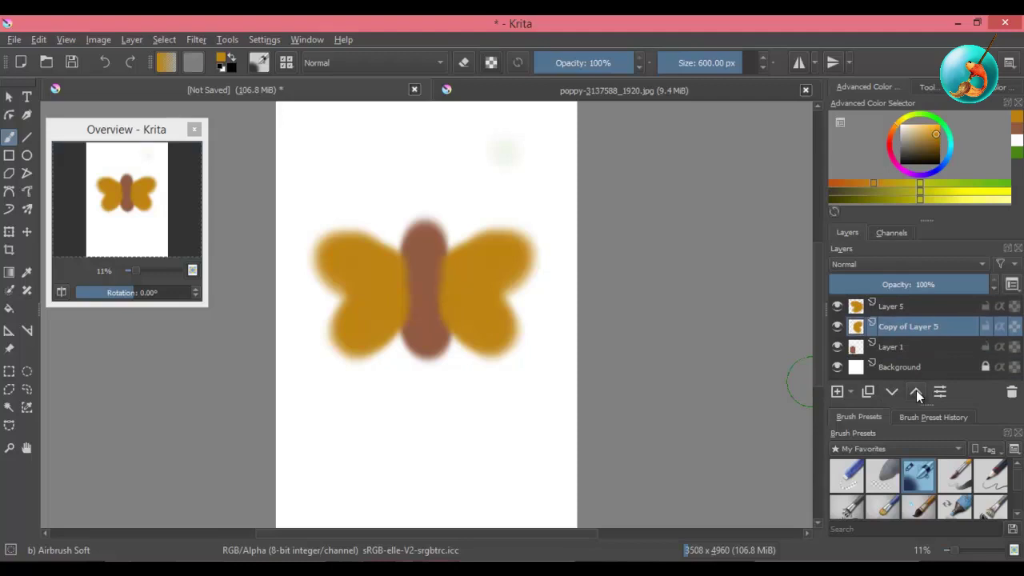
{"action": "left_click", "coordinate": [917, 390]}
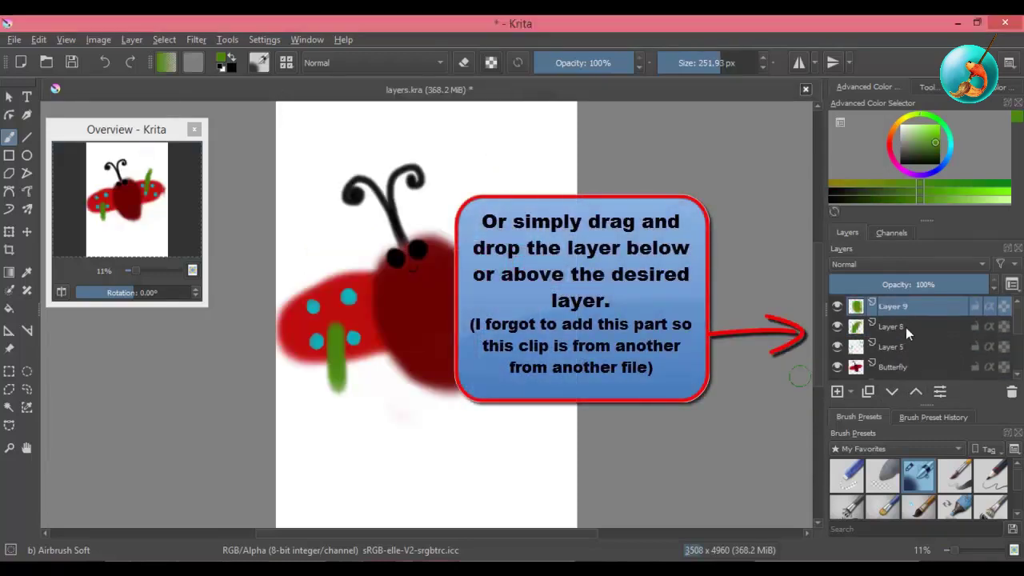
{"action": "mouse_move", "coordinate": [906, 327]}
{"action": "left_mouse_down"}
{"action": "mouse_move", "coordinate": [913, 300]}
{"action": "mouse_move", "coordinate": [920, 365]}
{"action": "left_mouse_up"}
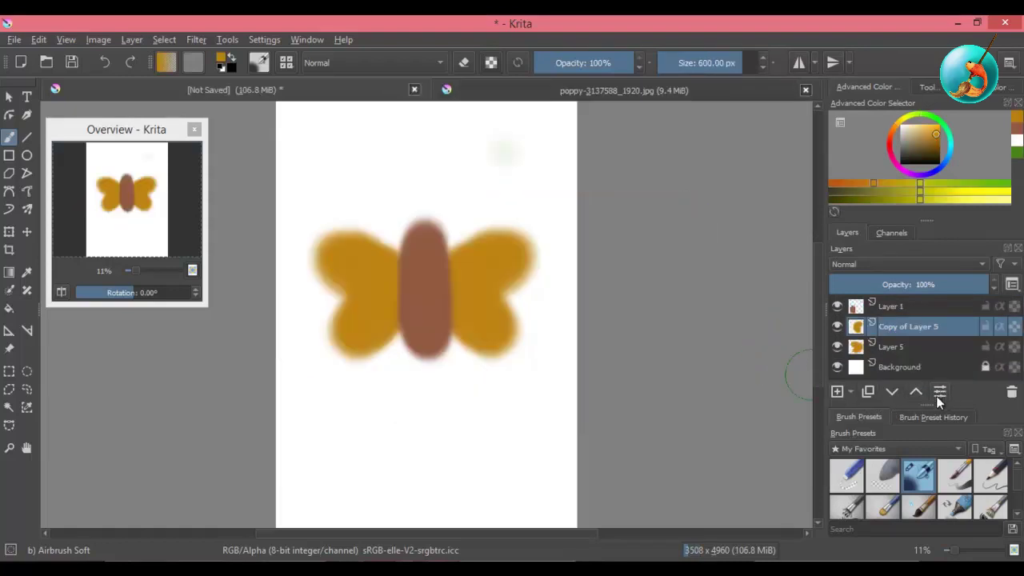
Check the copied wing's layer properties, then paint a diagonal orange stroke on new Layer 6
{"action": "left_click", "coordinate": [938, 392]}
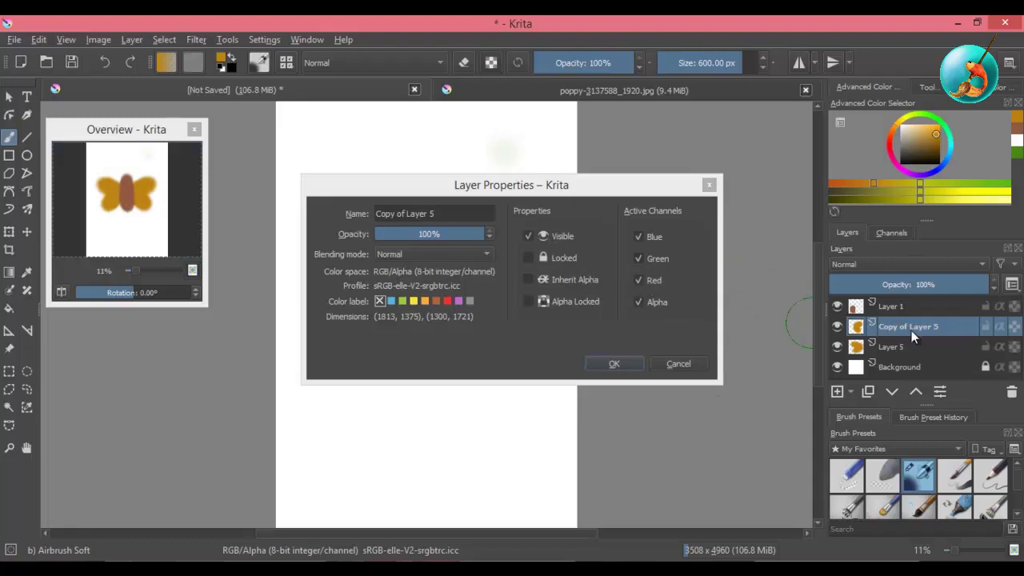
{"action": "left_click", "coordinate": [709, 185]}
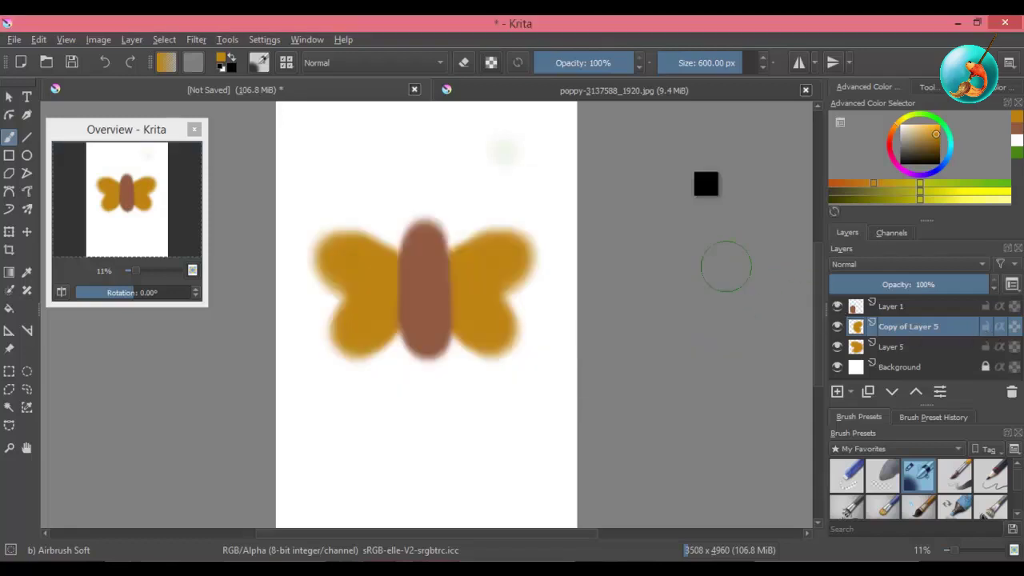
{"action": "key", "text": "Insert"}
{"action": "left_click_drag", "start_coordinate": [528, 154], "coordinate": [472, 202]}
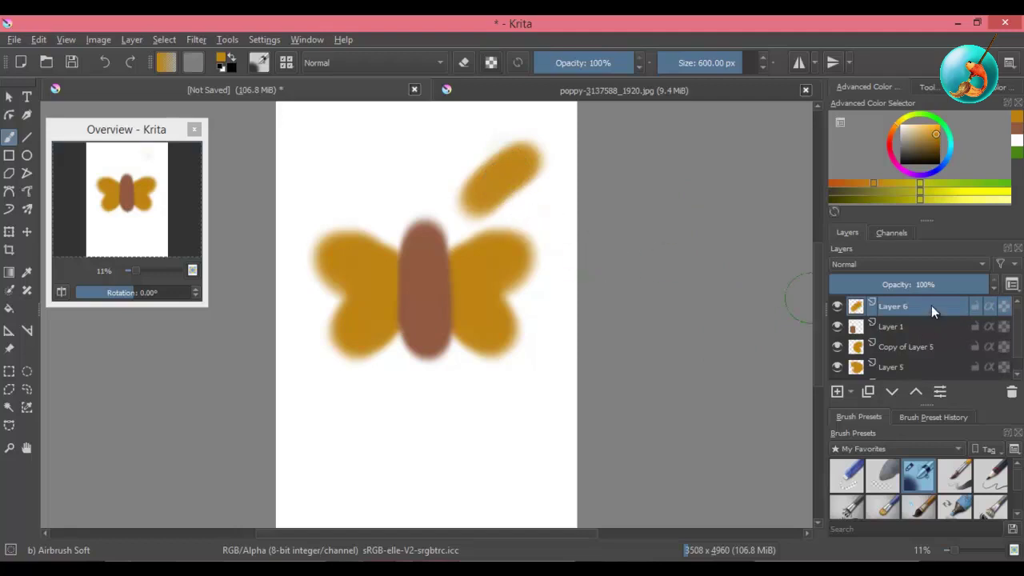
Delete Layer 6 and undo/redo until only the butterfly remains
{"action": "left_click", "coordinate": [1012, 391]}
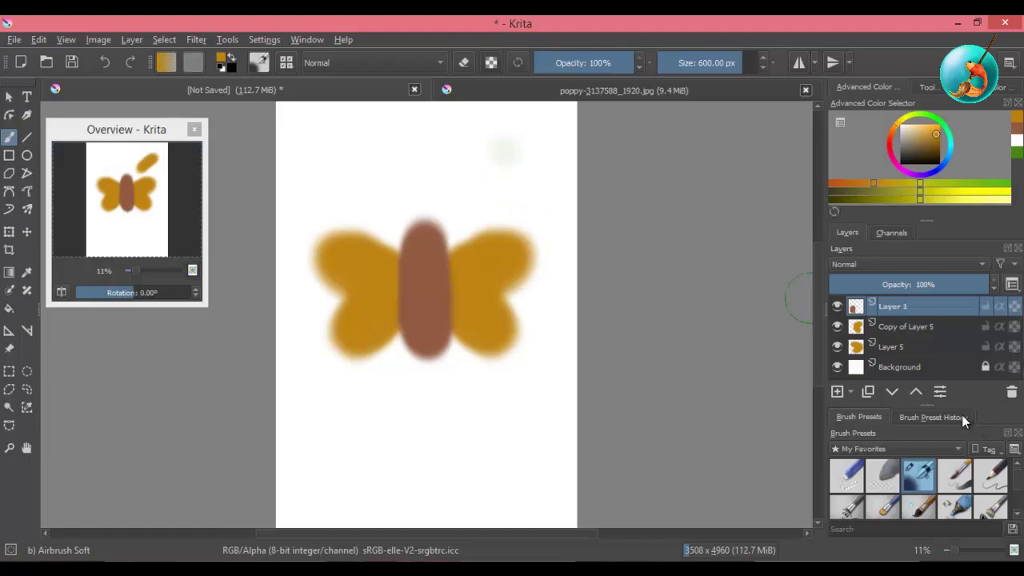
{"action": "key", "text": "ctrl+z"}
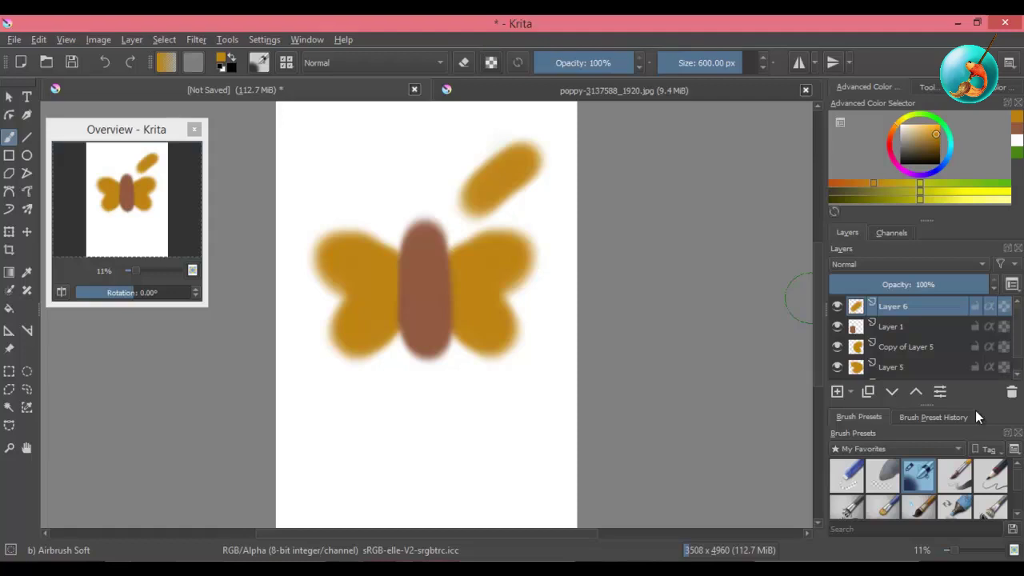
{"action": "key", "text": "ctrl+shift+z"}
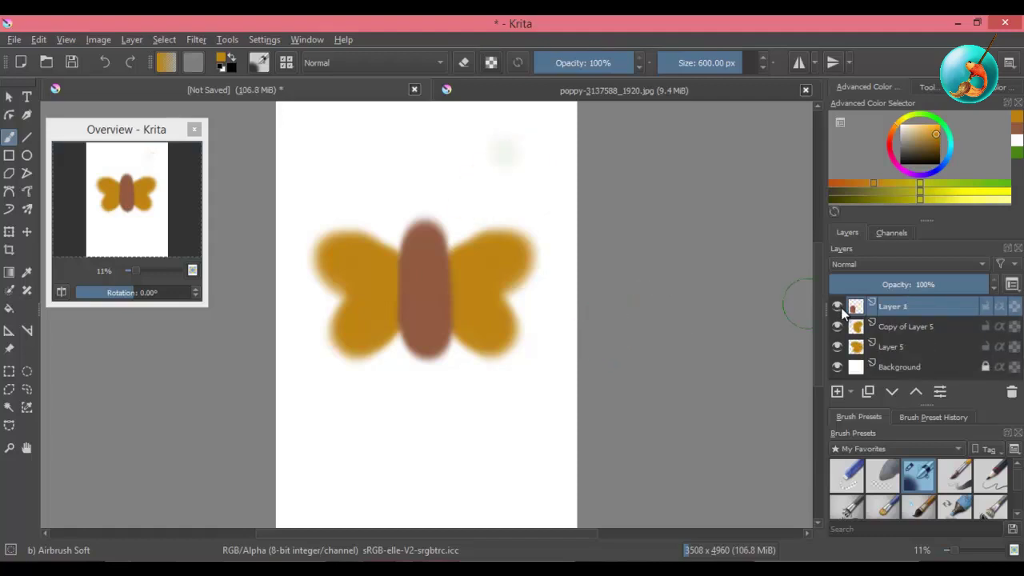
Toggle Layer 1's visibility off and on, then rename it 'Butterfly'
{"action": "left_click", "coordinate": [837, 307]}
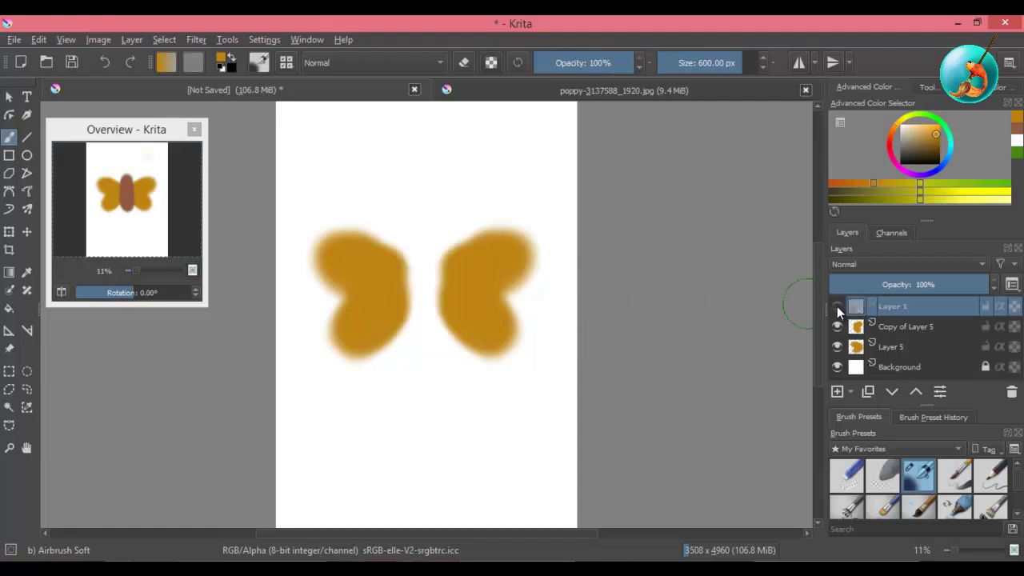
{"action": "left_click", "coordinate": [837, 307]}
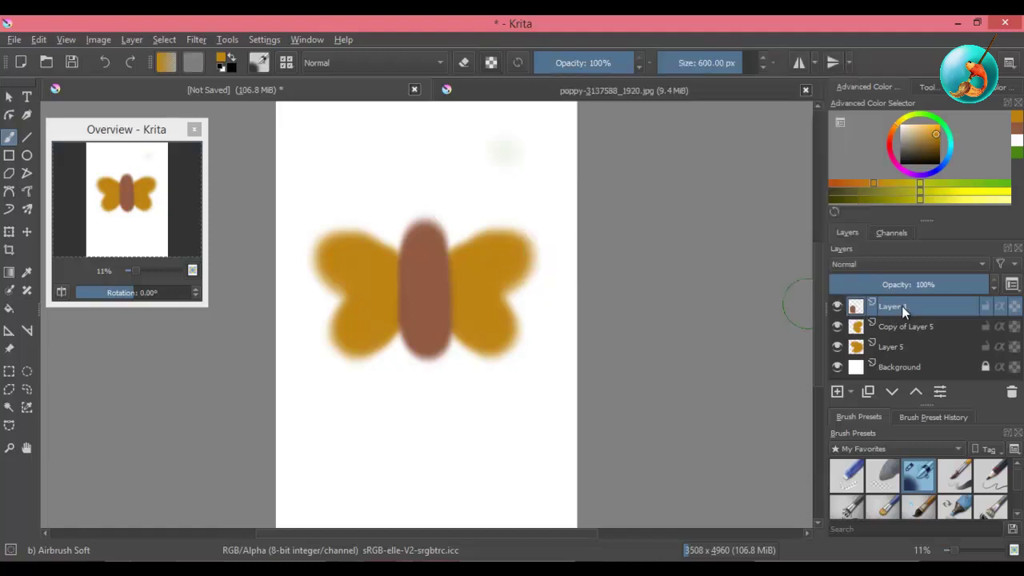
{"action": "double_click", "coordinate": [901, 306]}
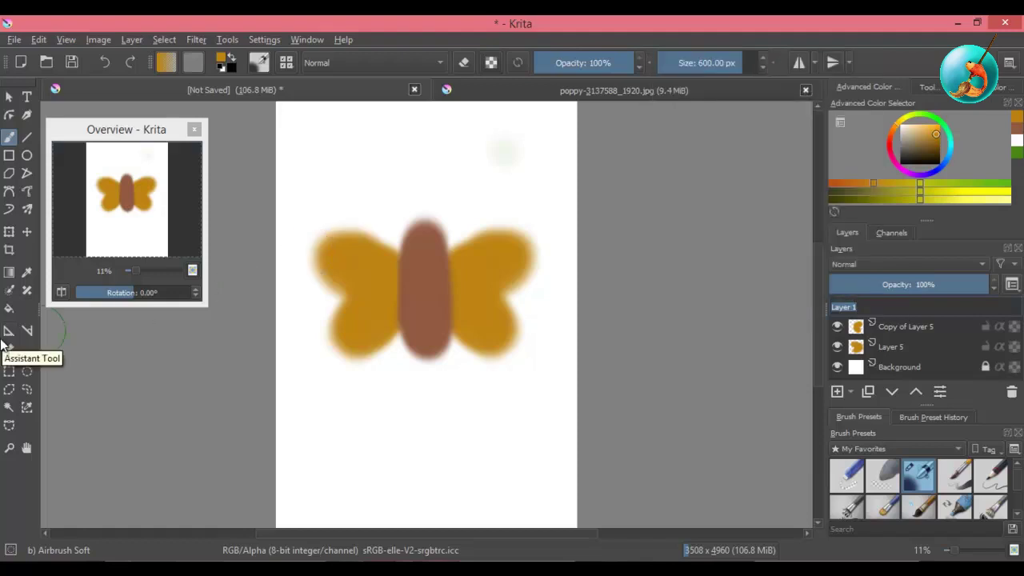
{"action": "type", "text": "Bu"}
{"action": "type", "text": "tterf"}
{"action": "type", "text": "ly"}
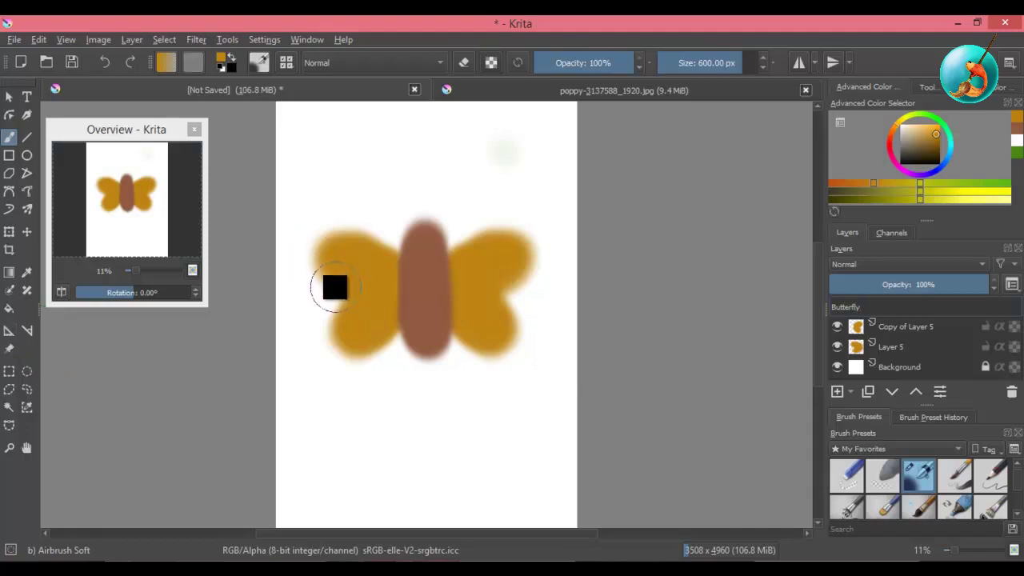
{"action": "key", "text": "Return"}
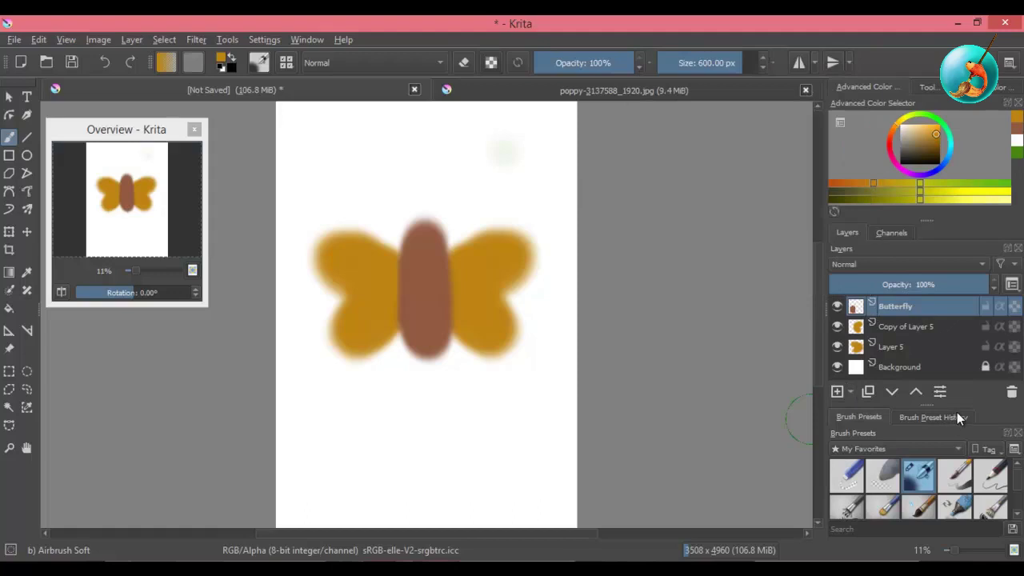
{"action": "left_click", "coordinate": [1014, 286]}
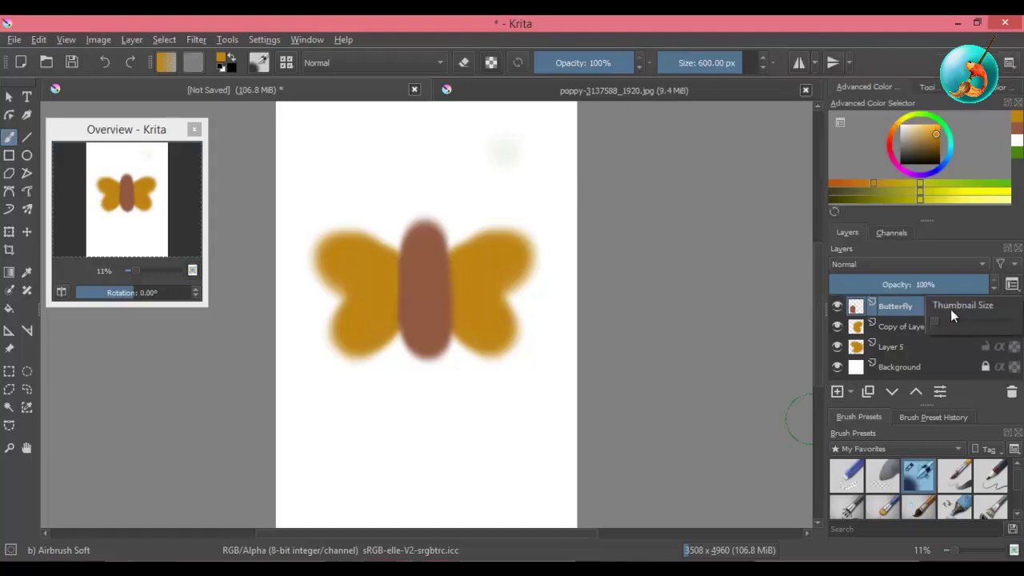
{"action": "left_click_drag", "start_coordinate": [937, 319], "coordinate": [980, 320]}
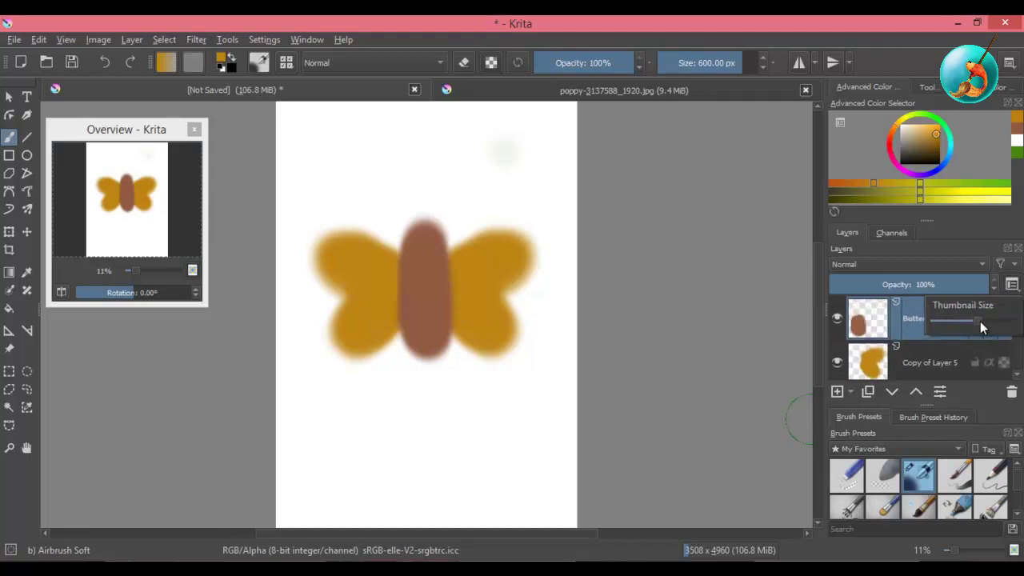
{"action": "left_click", "coordinate": [1013, 286]}
{"action": "left_click", "coordinate": [1014, 286]}
{"action": "left_click_drag", "start_coordinate": [981, 318], "coordinate": [920, 319]}
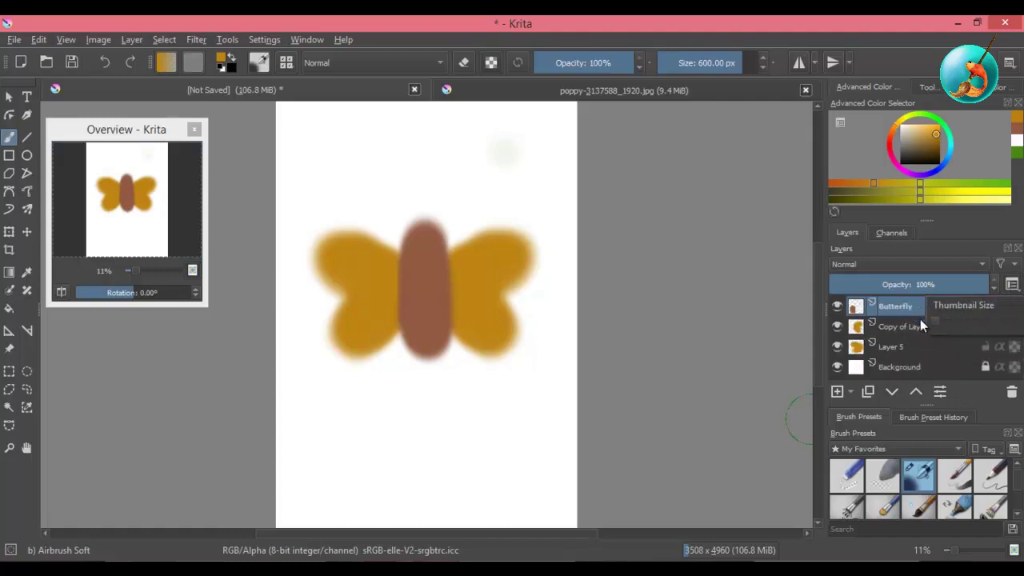
{"action": "left_click", "coordinate": [884, 246]}
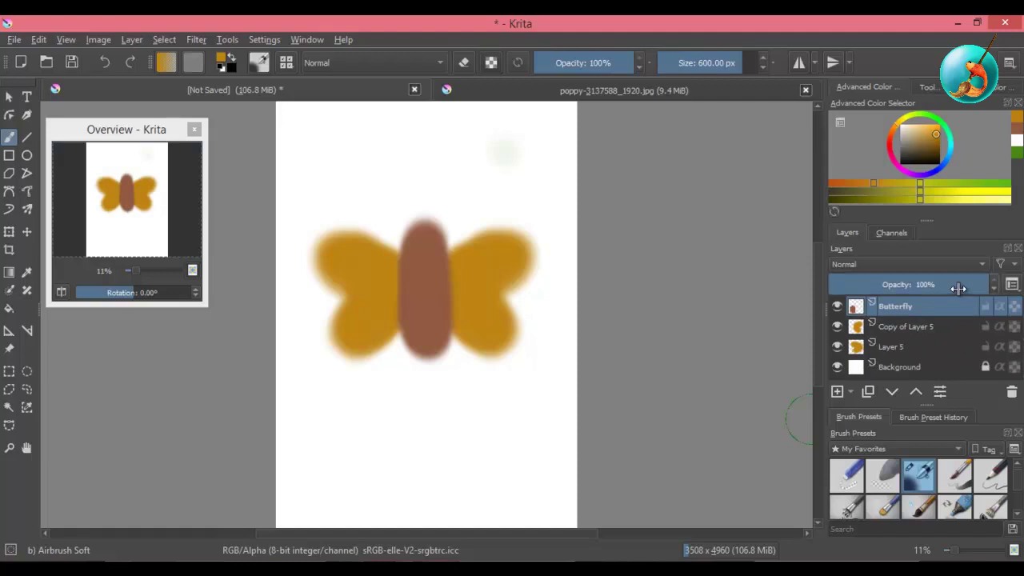
{"action": "mouse_move", "coordinate": [959, 289]}
{"action": "left_mouse_down"}
{"action": "mouse_move", "coordinate": [926, 287]}
{"action": "mouse_move", "coordinate": [1001, 300]}
{"action": "left_mouse_up"}
{"action": "left_click", "coordinate": [869, 264]}
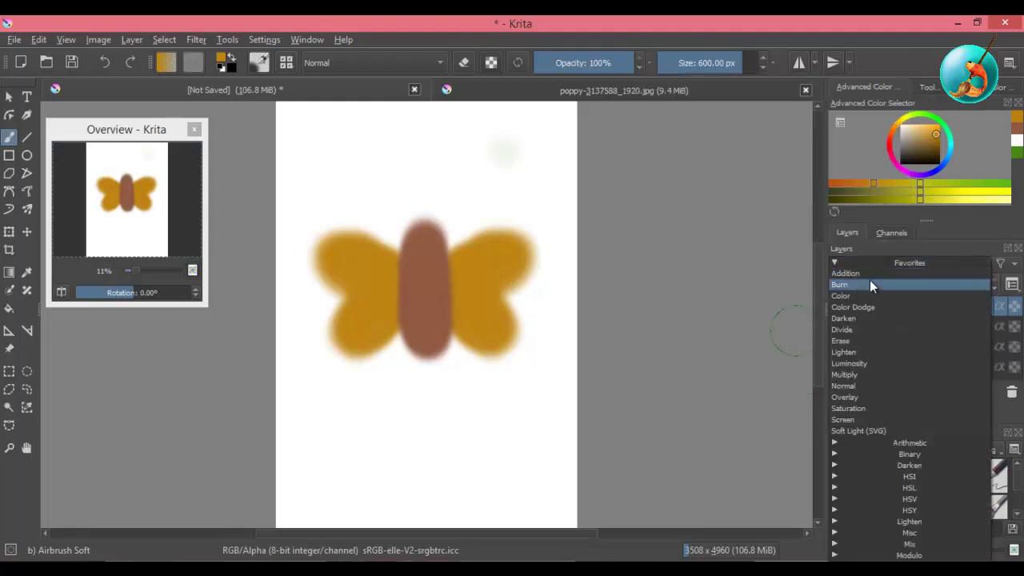
{"action": "left_click", "coordinate": [870, 281]}
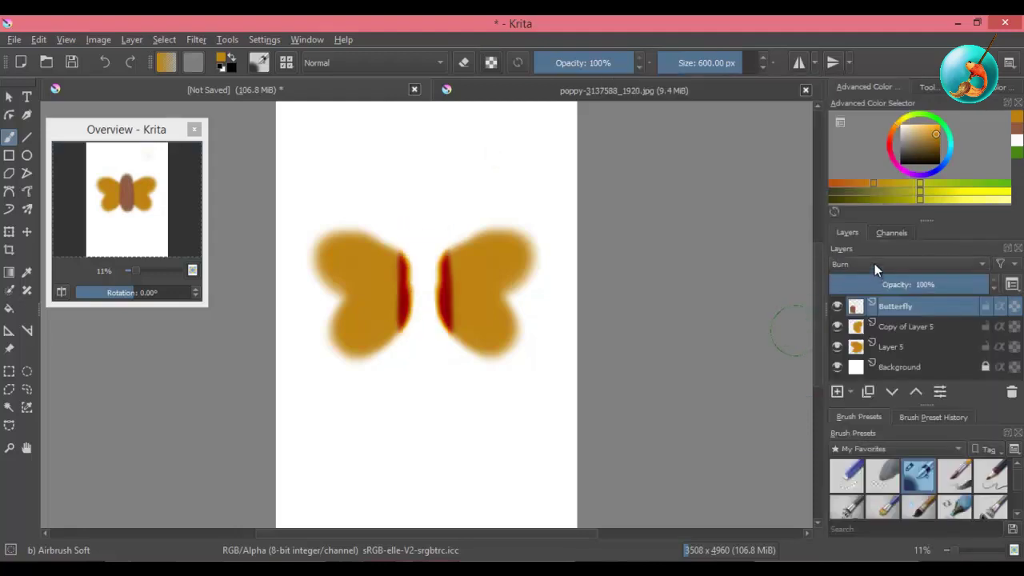
{"action": "left_click", "coordinate": [875, 264]}
{"action": "left_click", "coordinate": [871, 297]}
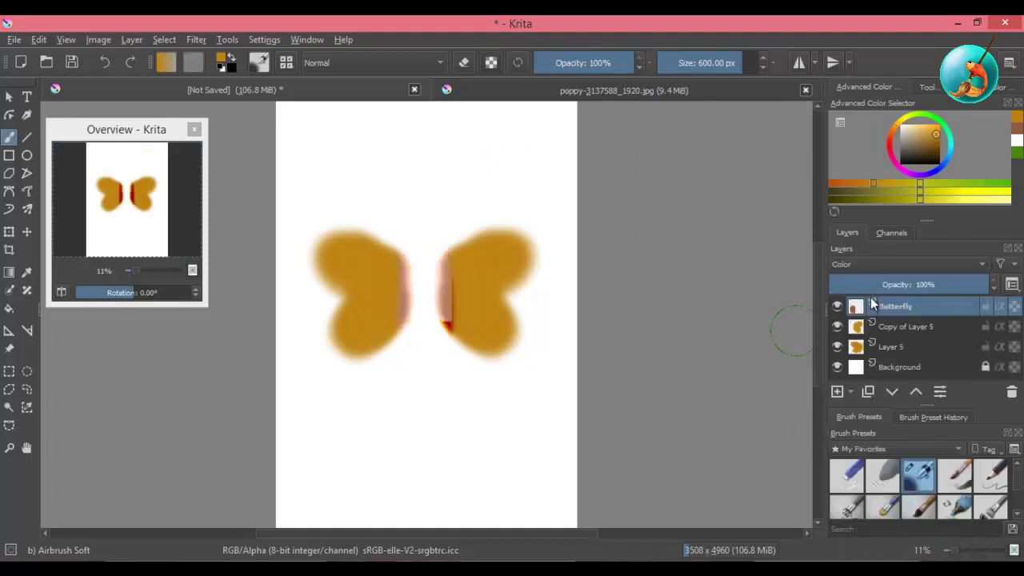
{"action": "left_click", "coordinate": [875, 264]}
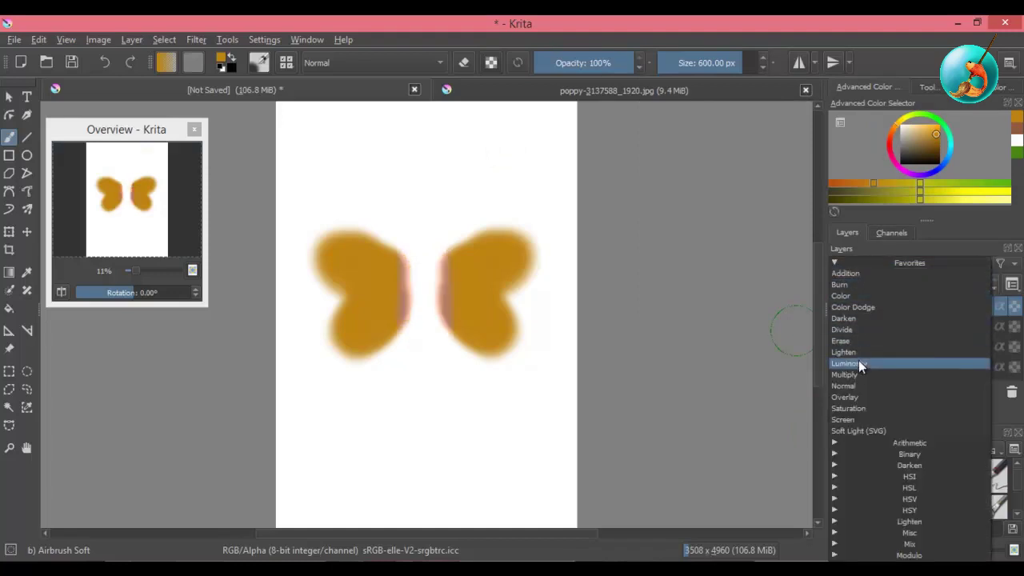
{"action": "left_click", "coordinate": [857, 382]}
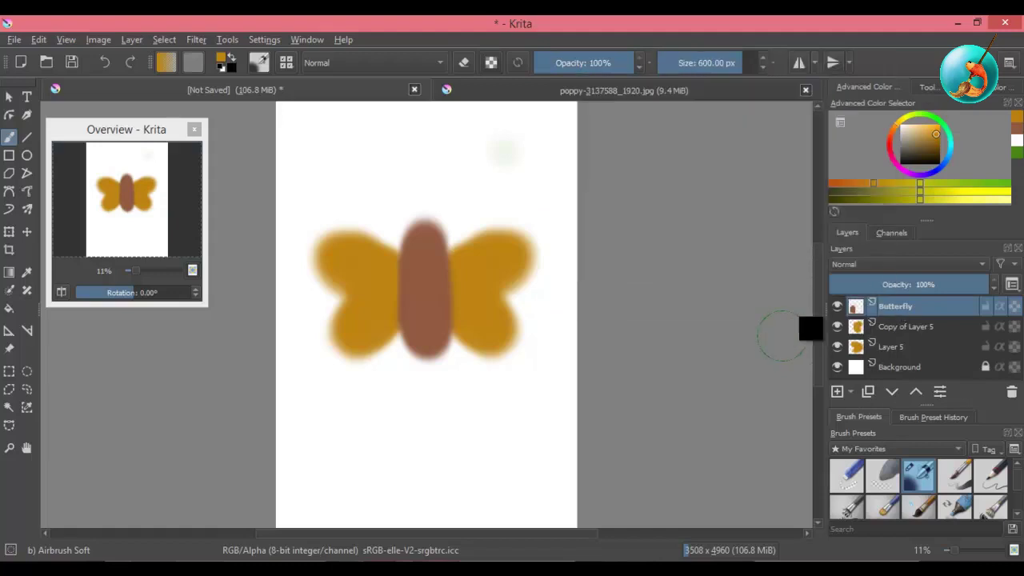
Multi-select Butterfly, Layer 5, Background and Copy of Layer 5 in the Layers docker
{"action": "left_click", "coordinate": [915, 347], "text": "shift"}
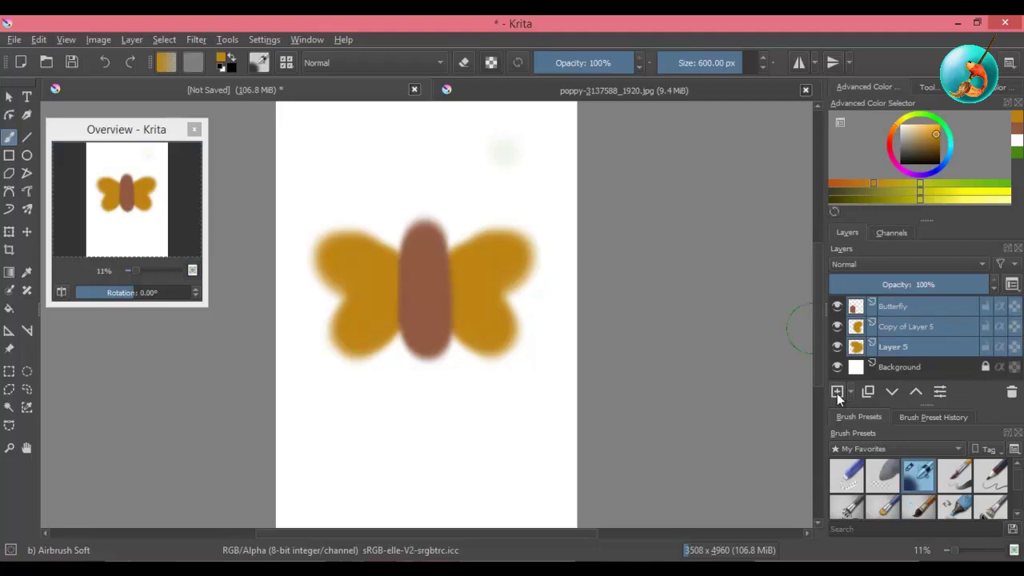
{"action": "left_click", "coordinate": [919, 305]}
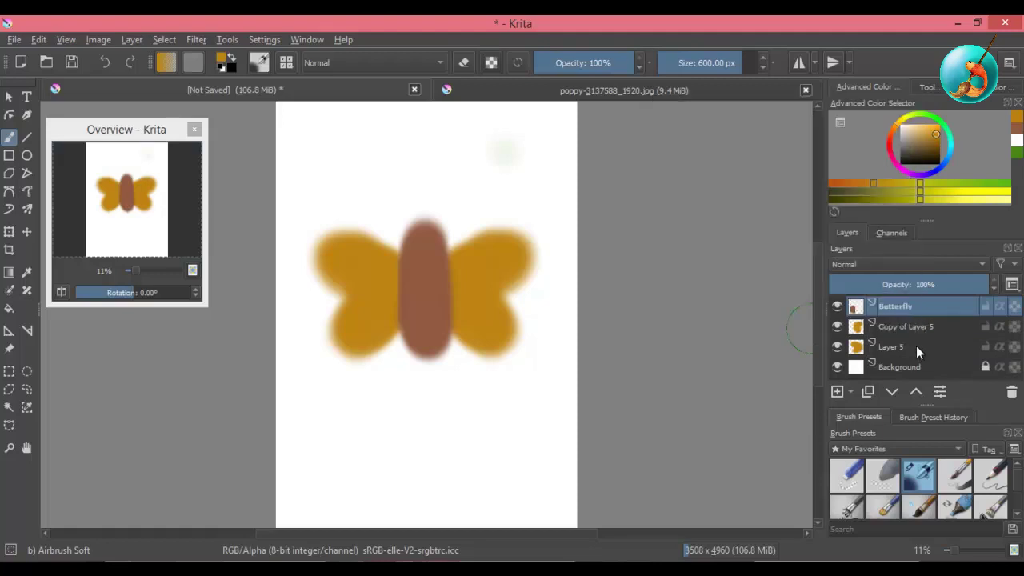
{"action": "left_click", "coordinate": [916, 346], "text": "ctrl"}
{"action": "left_click", "coordinate": [899, 368], "text": "ctrl"}
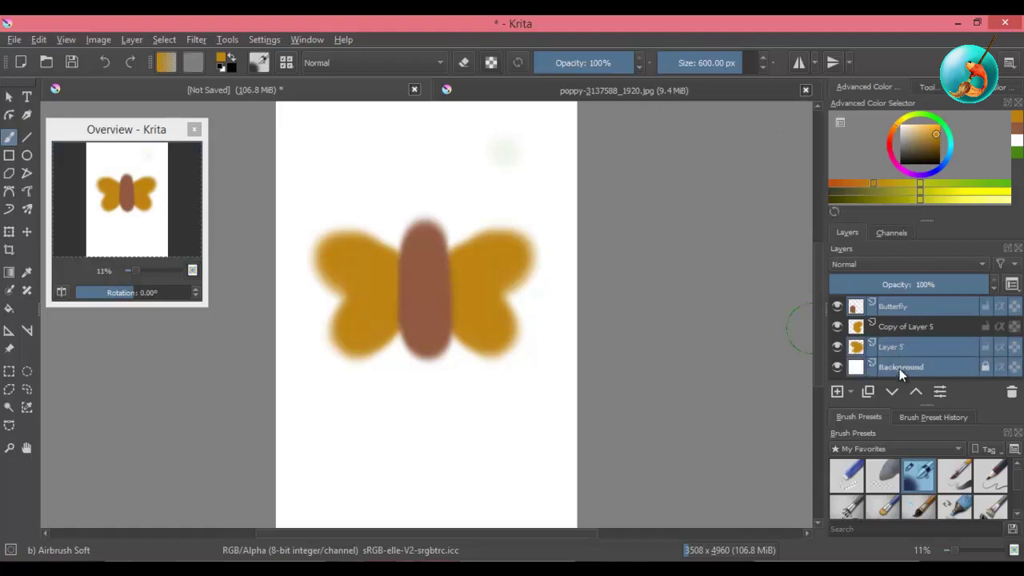
{"action": "left_click", "coordinate": [922, 326], "text": "ctrl"}
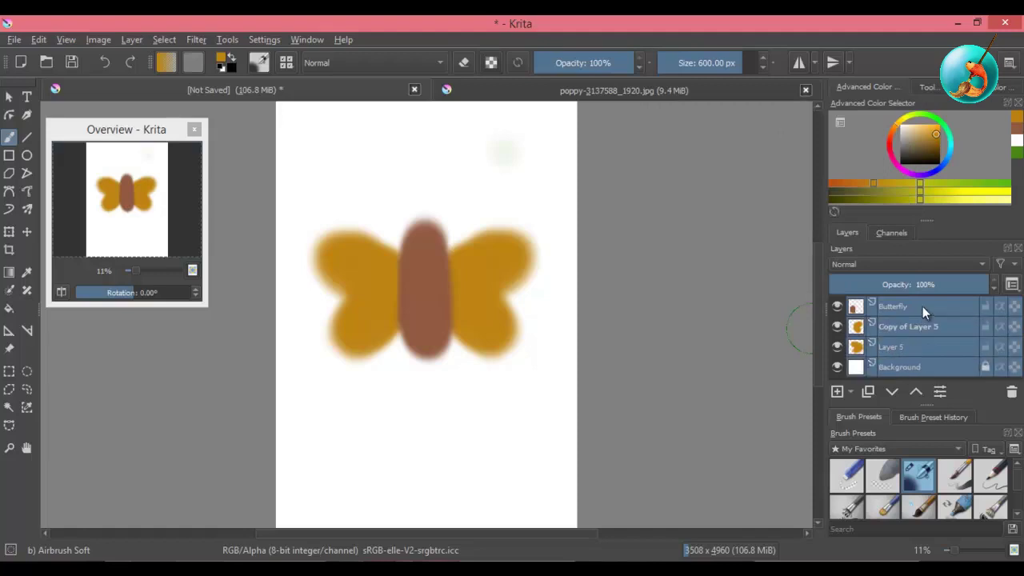
Quick Group Butterfly, Copy of Layer 5 and Layer 5 into new group Layer 7
{"action": "left_click", "coordinate": [923, 307]}
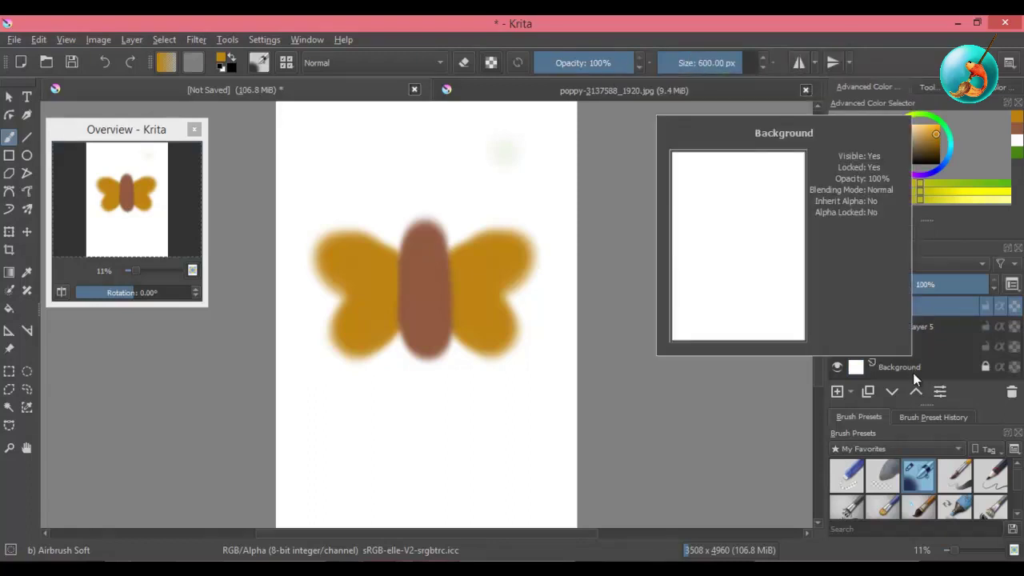
{"action": "left_click", "coordinate": [919, 346], "text": "shift"}
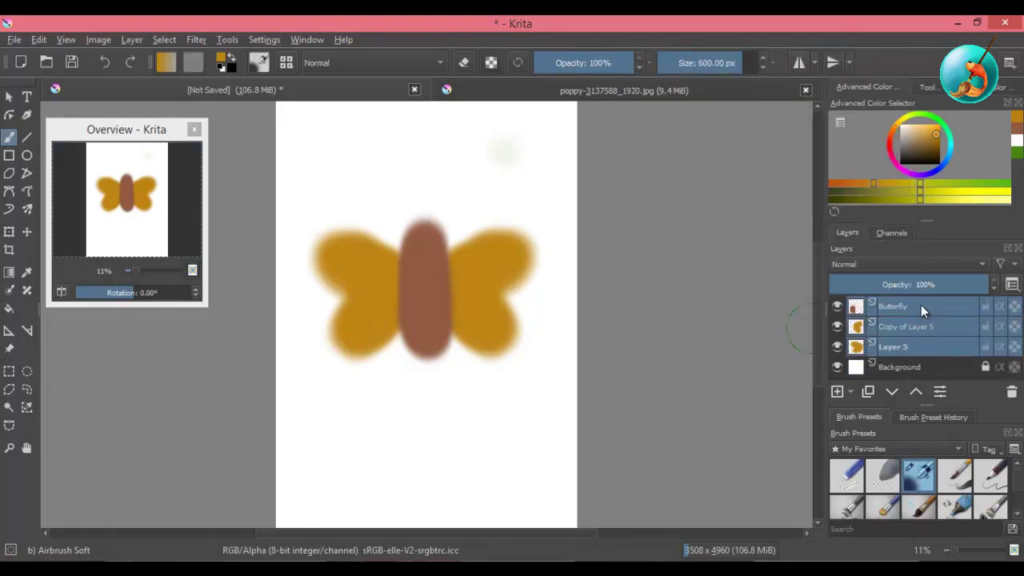
{"action": "right_click", "coordinate": [921, 305]}
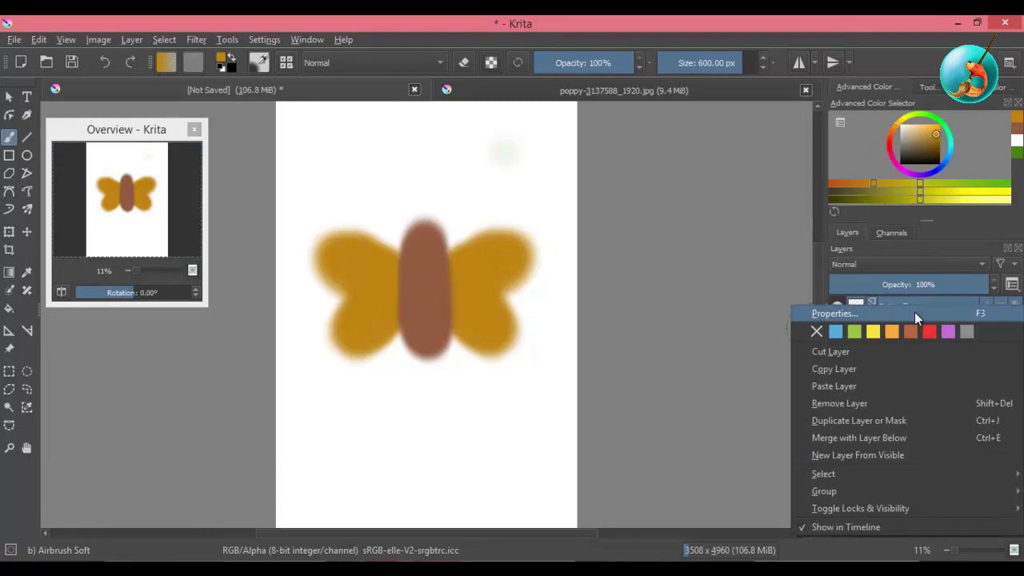
{"action": "mouse_move", "coordinate": [824, 492]}
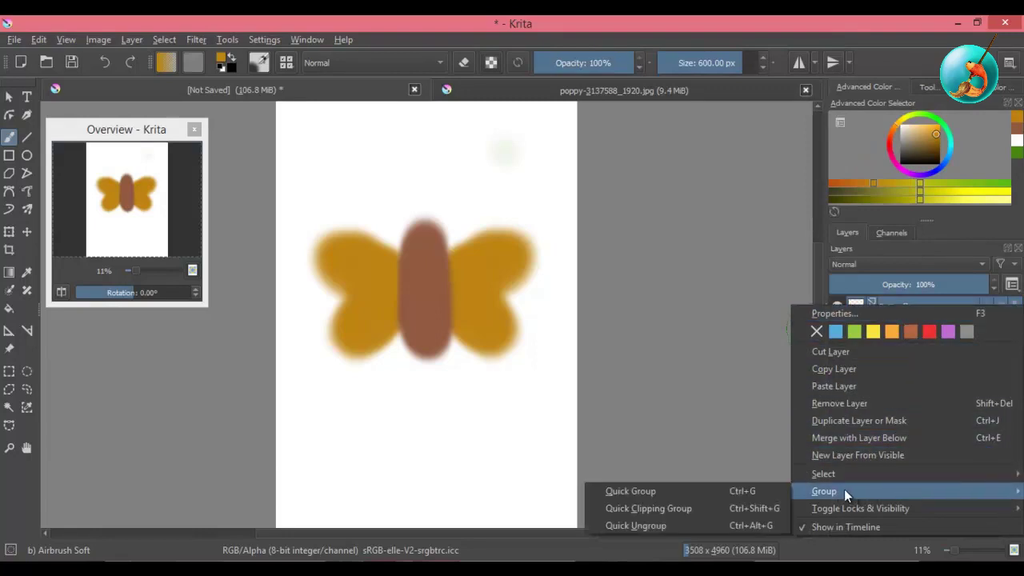
{"action": "left_click", "coordinate": [718, 491]}
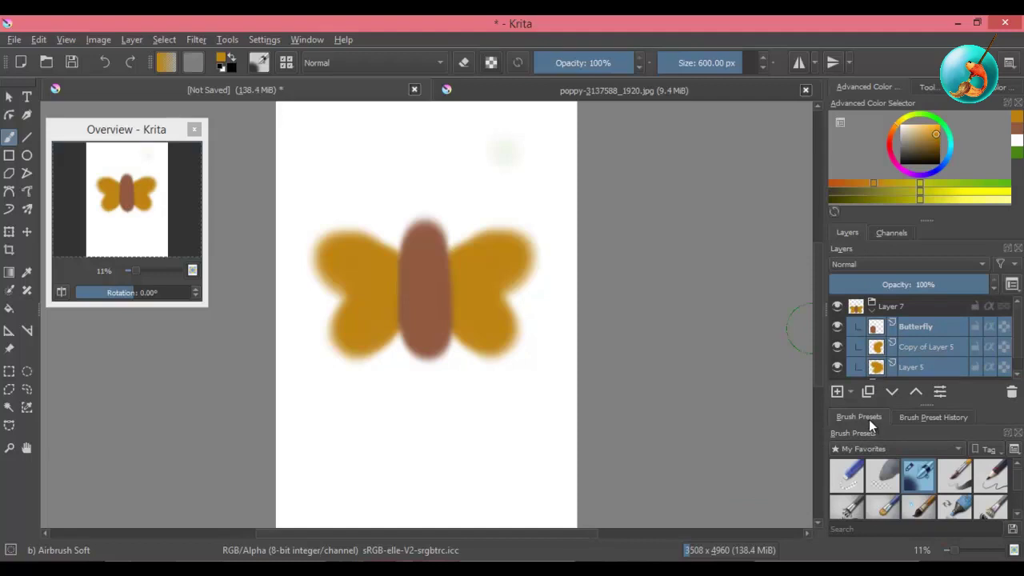
Undo the grouping and merge the butterfly layers into one new top layer with Ctrl+Alt+J
{"action": "key", "text": "ctrl+z"}
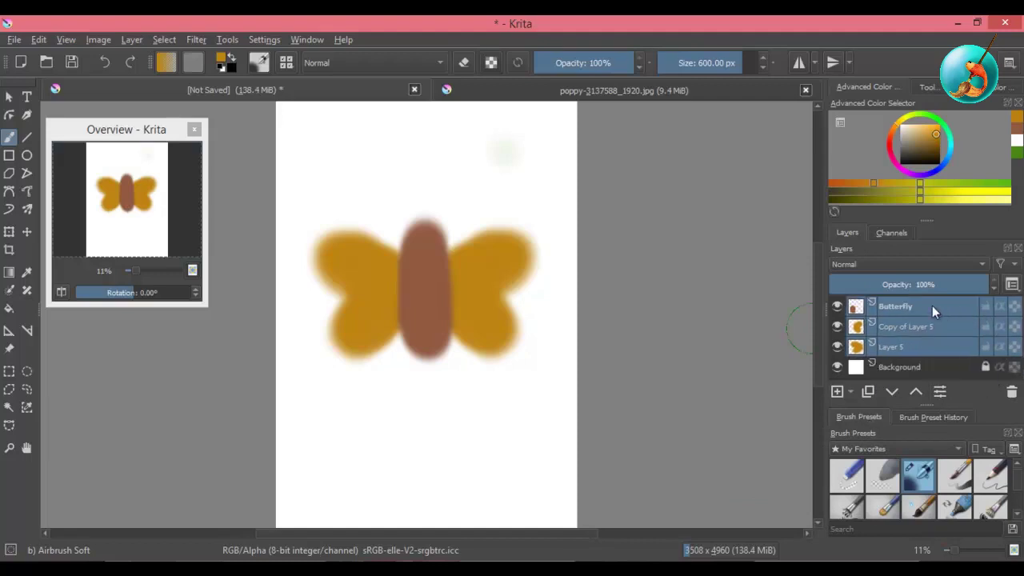
{"action": "left_click", "coordinate": [931, 305]}
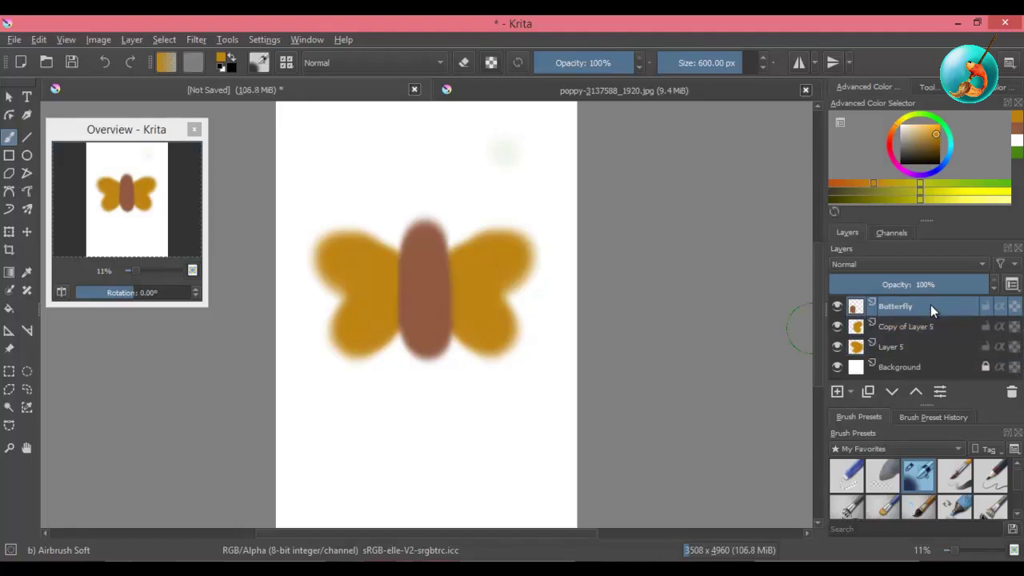
{"action": "right_click", "coordinate": [930, 305]}
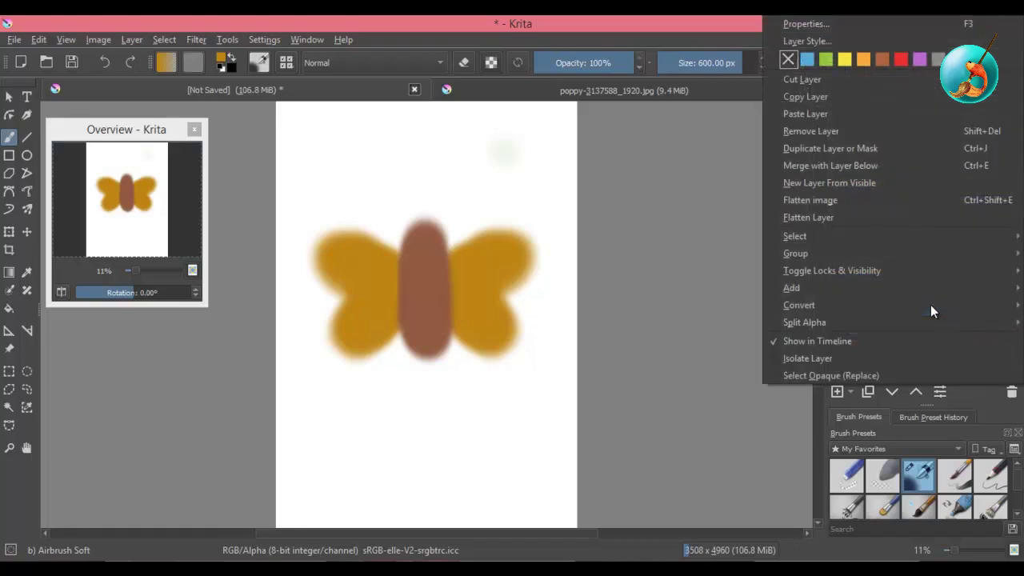
{"action": "left_click", "coordinate": [871, 165]}
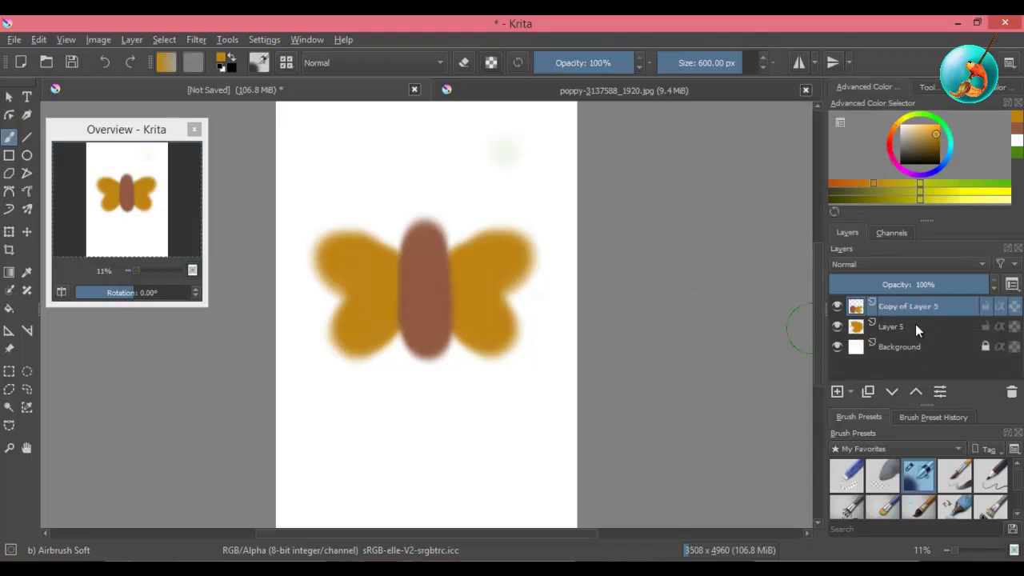
{"action": "key", "text": "ctrl+alt+j"}
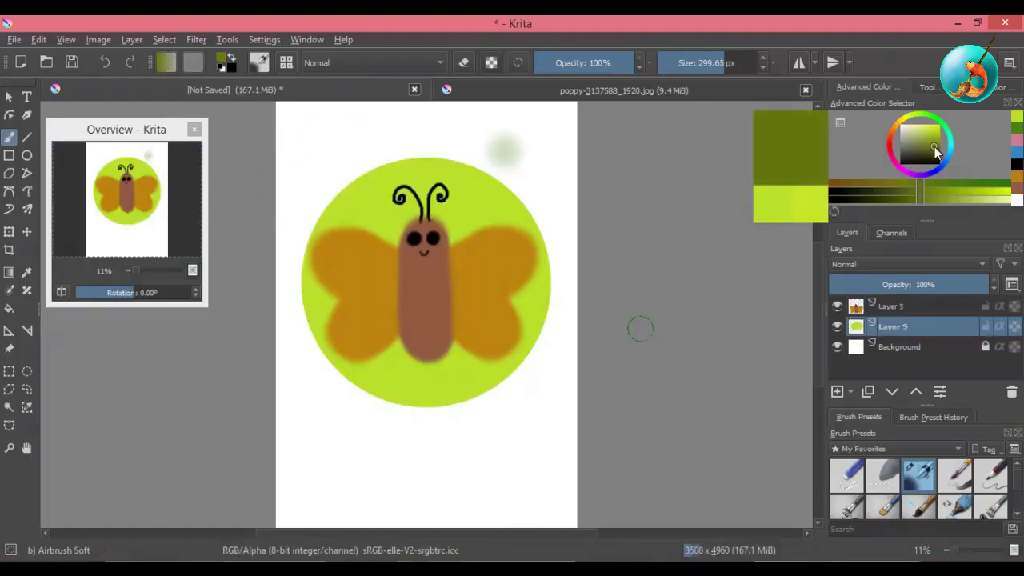
Choose a darker green and enable Inherit Alpha on Layer 9
{"action": "left_click", "coordinate": [870, 184]}
{"action": "left_click", "coordinate": [937, 152]}
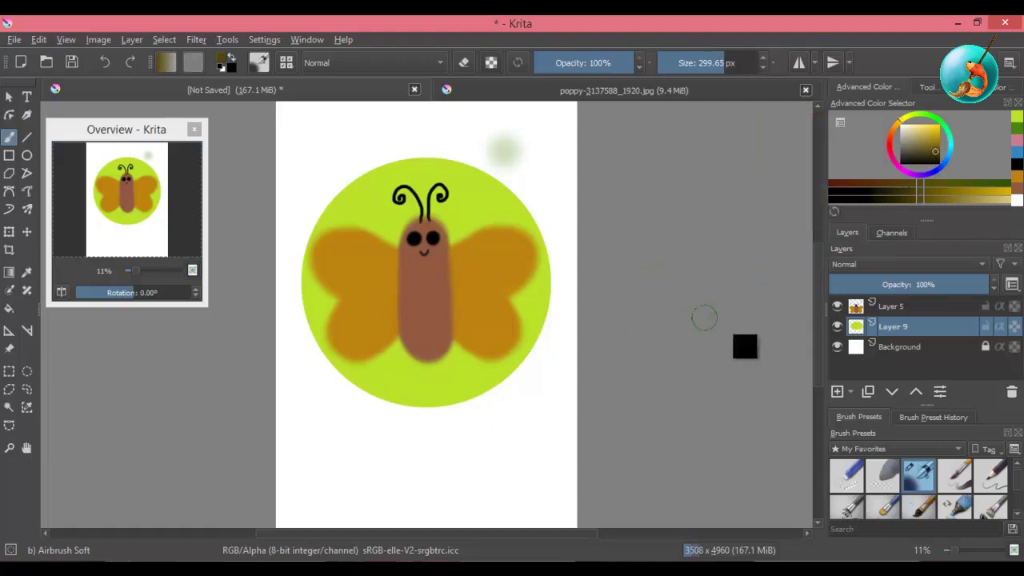
{"action": "left_click", "coordinate": [1015, 328]}
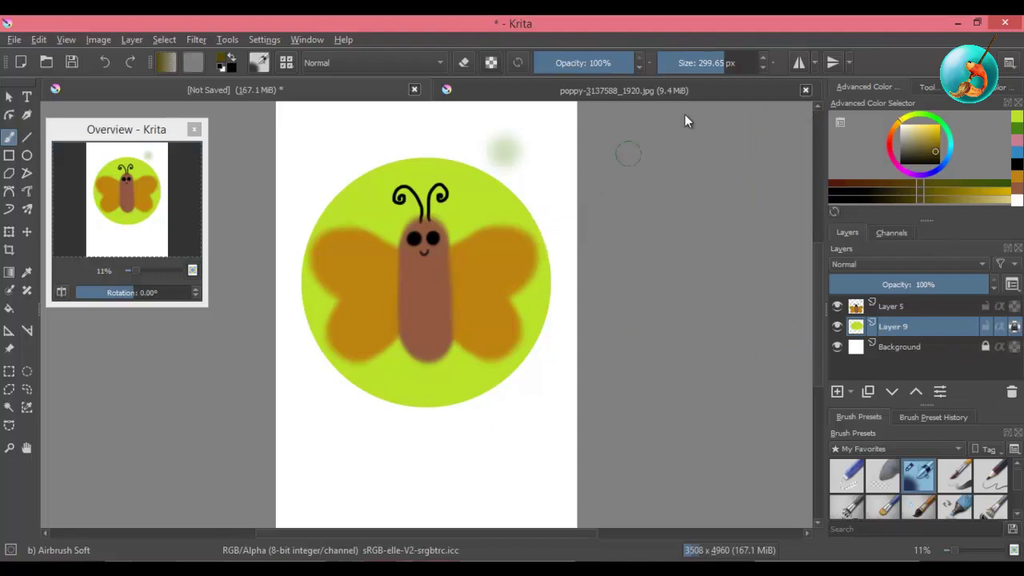
With a much larger airbrush, shade the circle's right, top-right and lower-right rim darker green
{"action": "left_click_drag", "start_coordinate": [730, 64], "coordinate": [733, 64]}
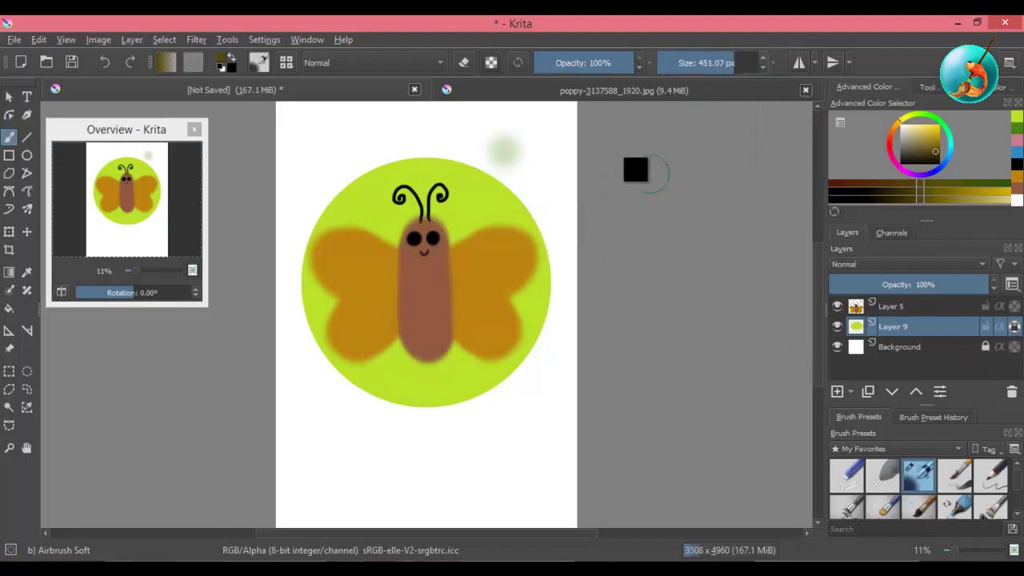
{"action": "mouse_move", "coordinate": [470, 177]}
{"action": "left_mouse_down"}
{"action": "mouse_move", "coordinate": [533, 245]}
{"action": "mouse_move", "coordinate": [542, 299]}
{"action": "mouse_move", "coordinate": [530, 347]}
{"action": "mouse_move", "coordinate": [488, 393]}
{"action": "left_mouse_up"}
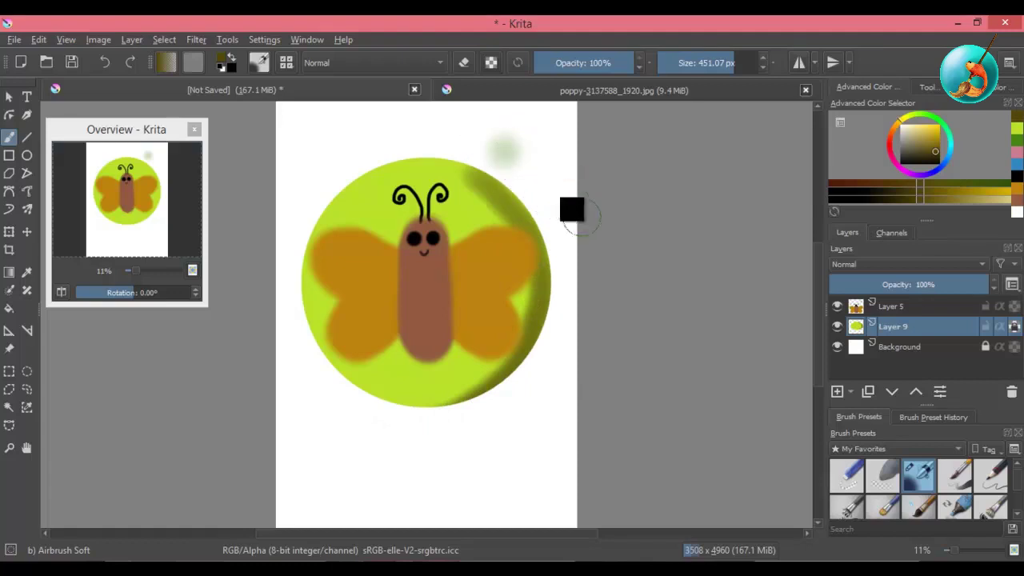
{"action": "left_click", "coordinate": [501, 146]}
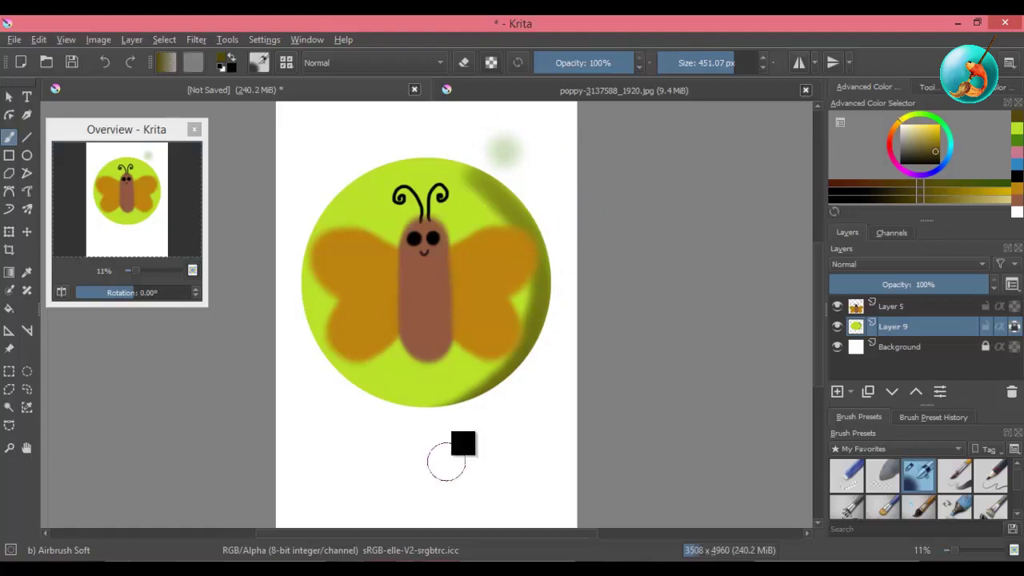
{"action": "mouse_move", "coordinate": [477, 402]}
{"action": "left_mouse_down"}
{"action": "mouse_move", "coordinate": [509, 392]}
{"action": "mouse_move", "coordinate": [519, 258]}
{"action": "mouse_move", "coordinate": [550, 264]}
{"action": "mouse_move", "coordinate": [528, 346]}
{"action": "mouse_move", "coordinate": [484, 394]}
{"action": "mouse_move", "coordinate": [442, 404]}
{"action": "left_mouse_up"}
{"action": "key", "text": "Page_Up"}
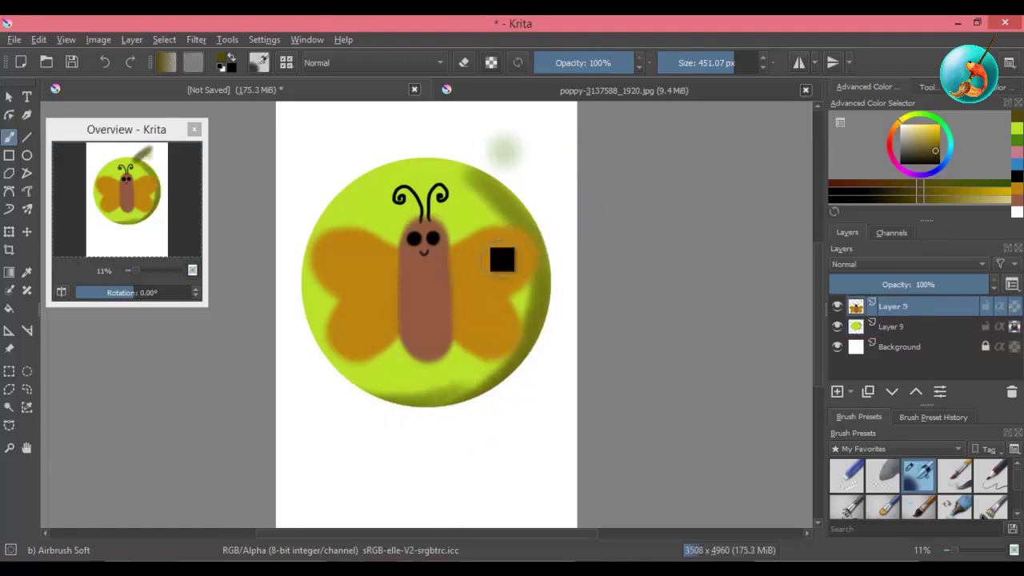
Put Layer 9's green circle into a Quick Clipping Group and airbrush its top-left and left rim darker
{"action": "left_click", "coordinate": [906, 327]}
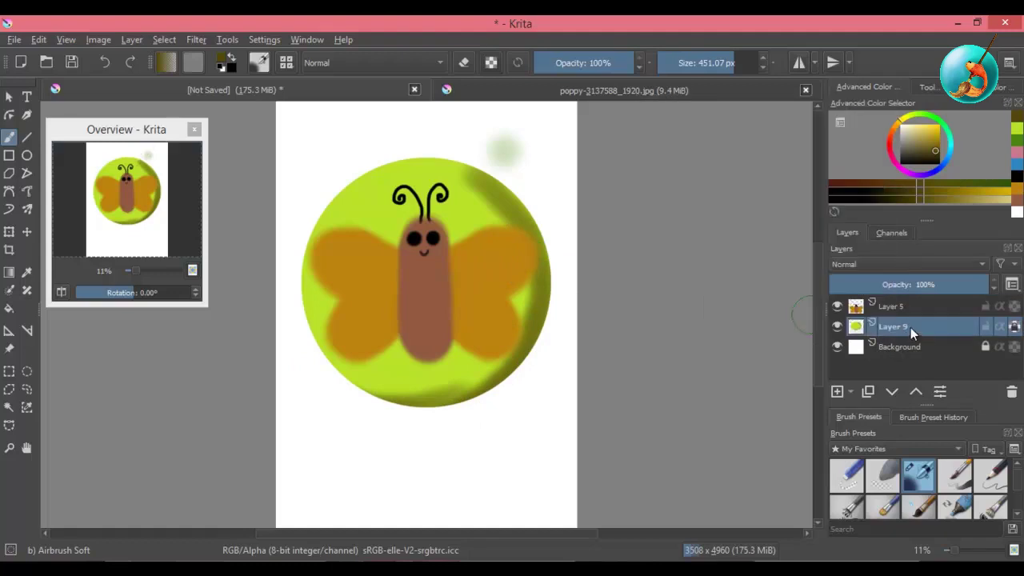
{"action": "right_click", "coordinate": [911, 327]}
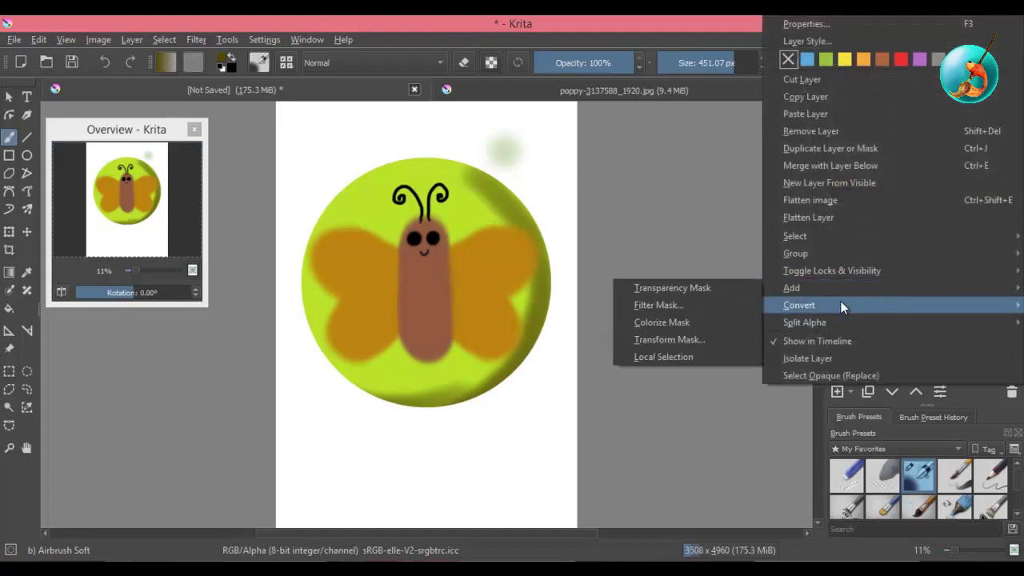
{"action": "mouse_move", "coordinate": [795, 253]}
{"action": "left_click", "coordinate": [734, 272]}
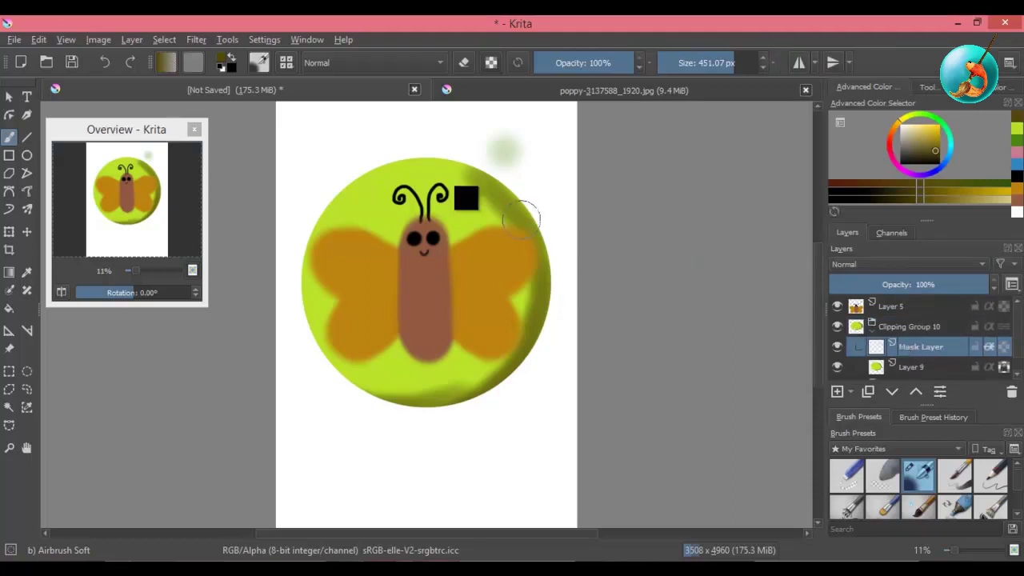
{"action": "mouse_move", "coordinate": [327, 191]}
{"action": "left_mouse_down"}
{"action": "mouse_move", "coordinate": [297, 335]}
{"action": "mouse_move", "coordinate": [407, 457]}
{"action": "left_mouse_up"}
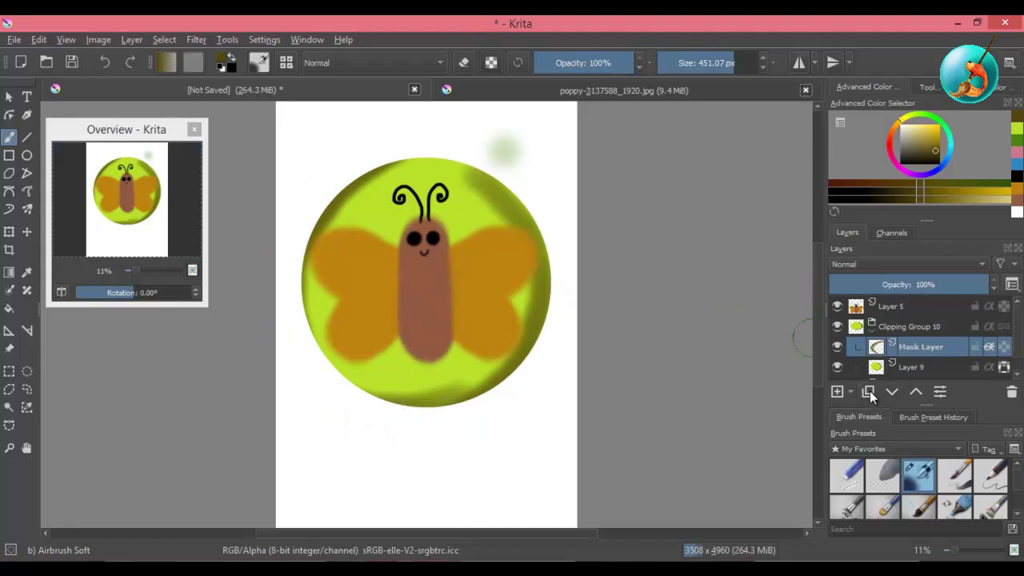
Airbrush a brown patch over the upper-right rim on a new layer, with Inherit Alpha on
{"action": "left_click", "coordinate": [837, 392]}
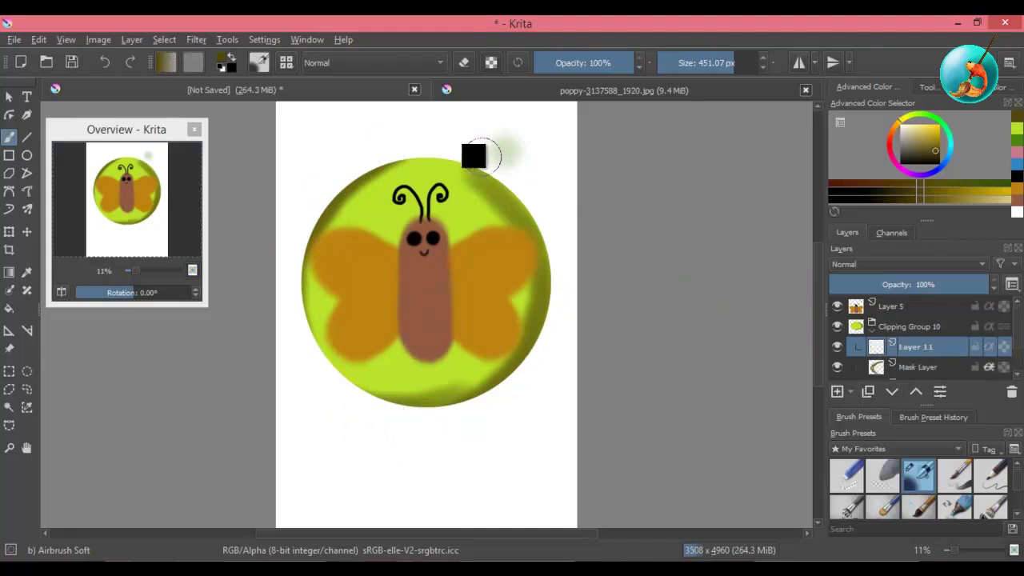
{"action": "mouse_move", "coordinate": [468, 156]}
{"action": "left_mouse_down"}
{"action": "mouse_move", "coordinate": [465, 208]}
{"action": "mouse_move", "coordinate": [462, 196]}
{"action": "mouse_move", "coordinate": [505, 210]}
{"action": "left_mouse_up"}
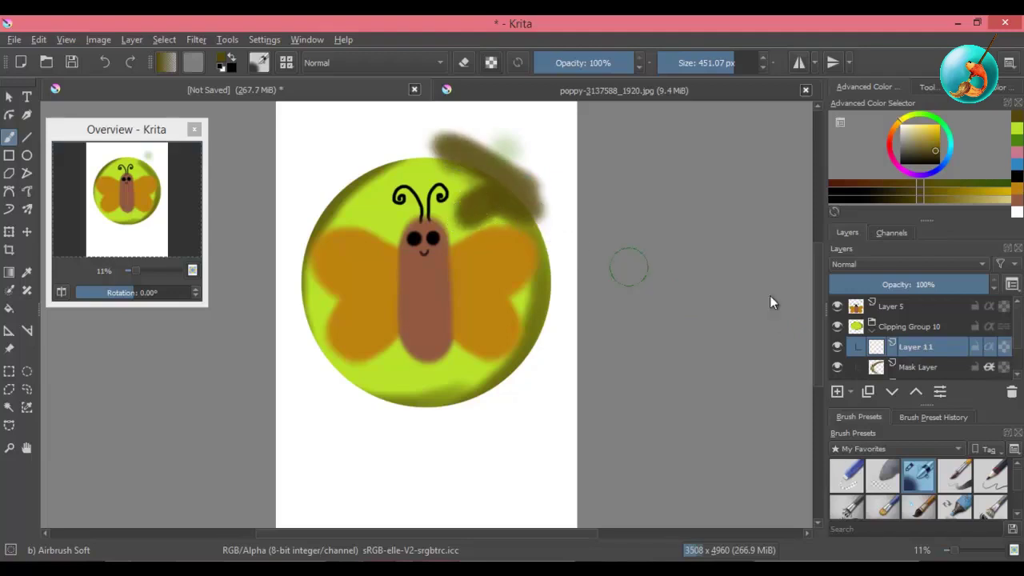
{"action": "left_click", "coordinate": [989, 351]}
{"action": "left_click", "coordinate": [989, 351]}
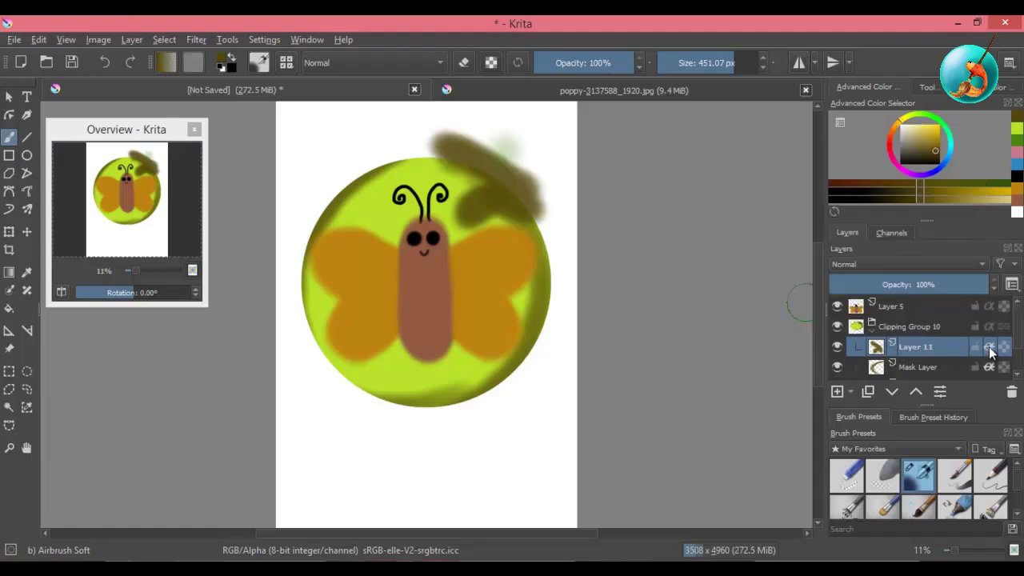
{"action": "left_click", "coordinate": [990, 351]}
{"action": "left_click", "coordinate": [991, 351]}
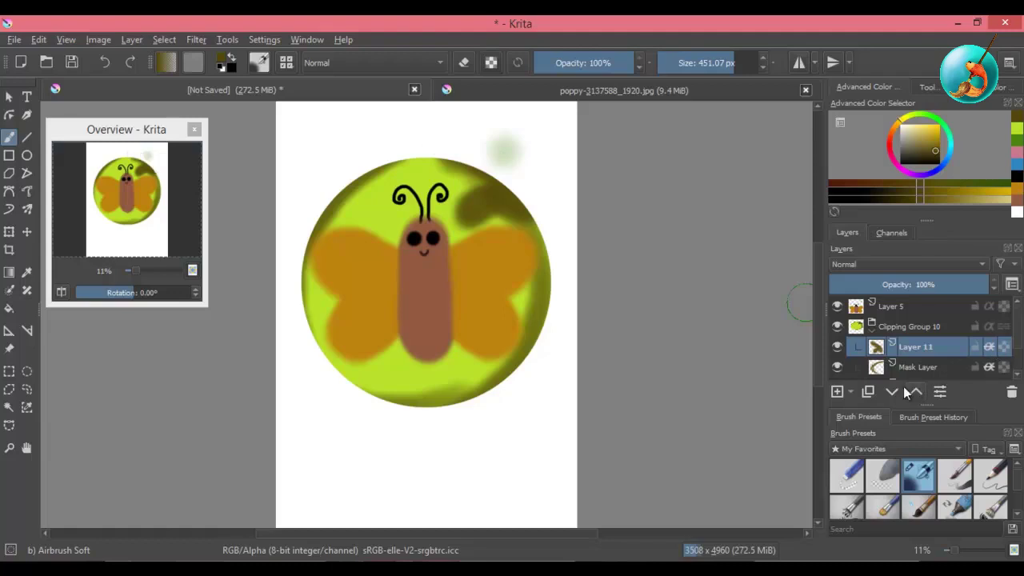
Copy Layer 1 from the poppy photo document, then bring up the butterfly drawing's layer menu
{"action": "left_click", "coordinate": [649, 90]}
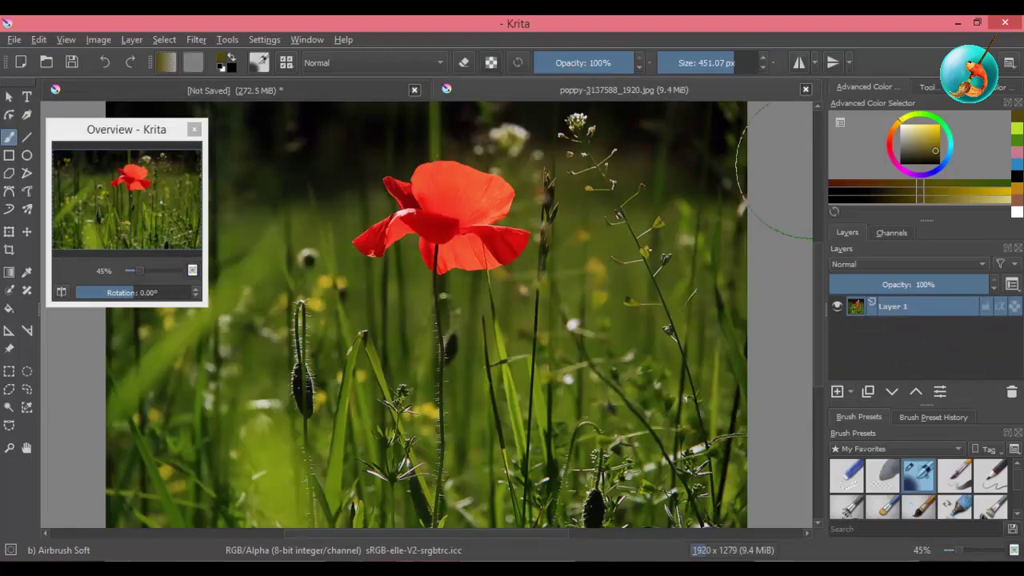
{"action": "right_click", "coordinate": [907, 305]}
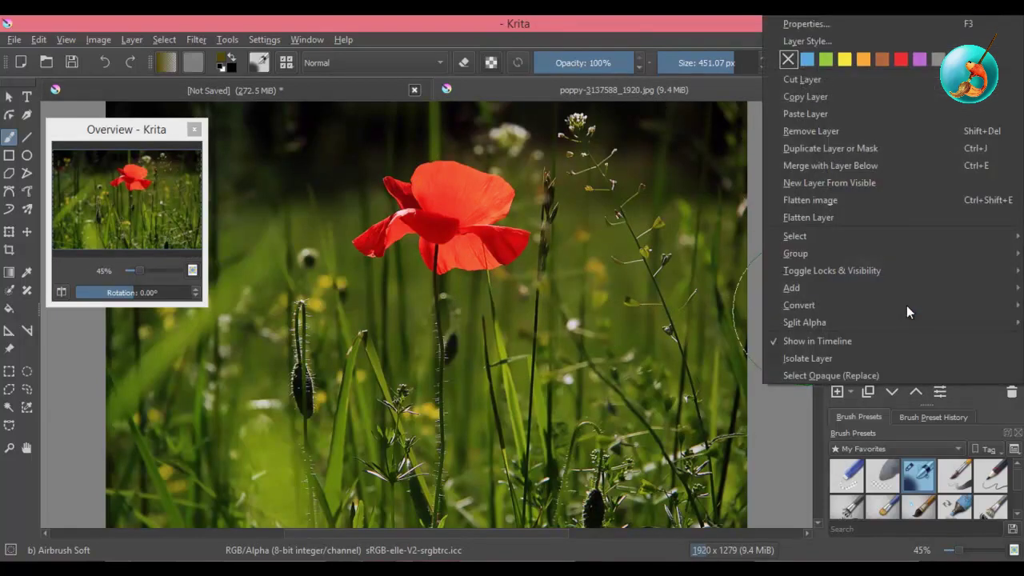
{"action": "left_click", "coordinate": [832, 96]}
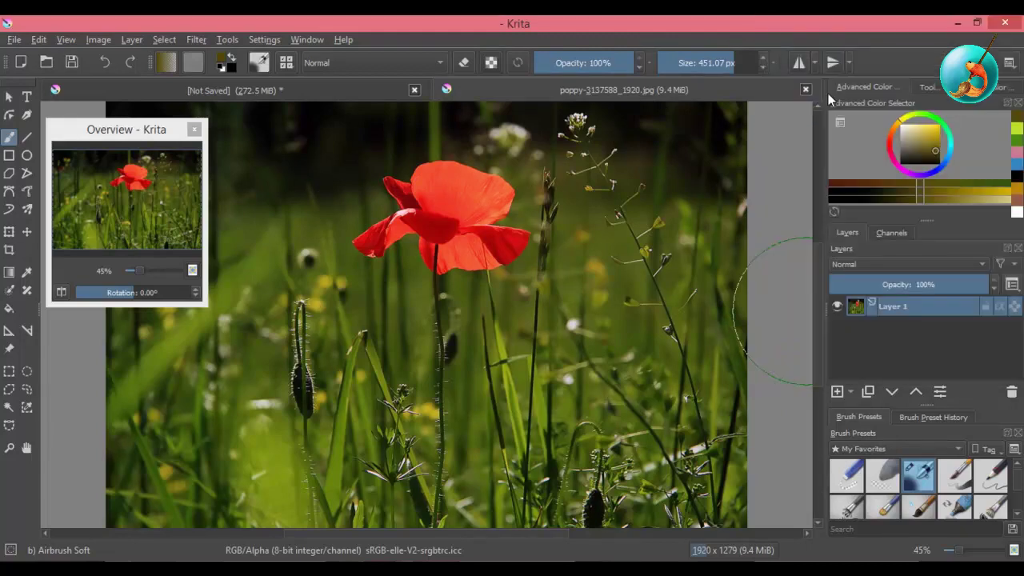
{"action": "left_click", "coordinate": [317, 91]}
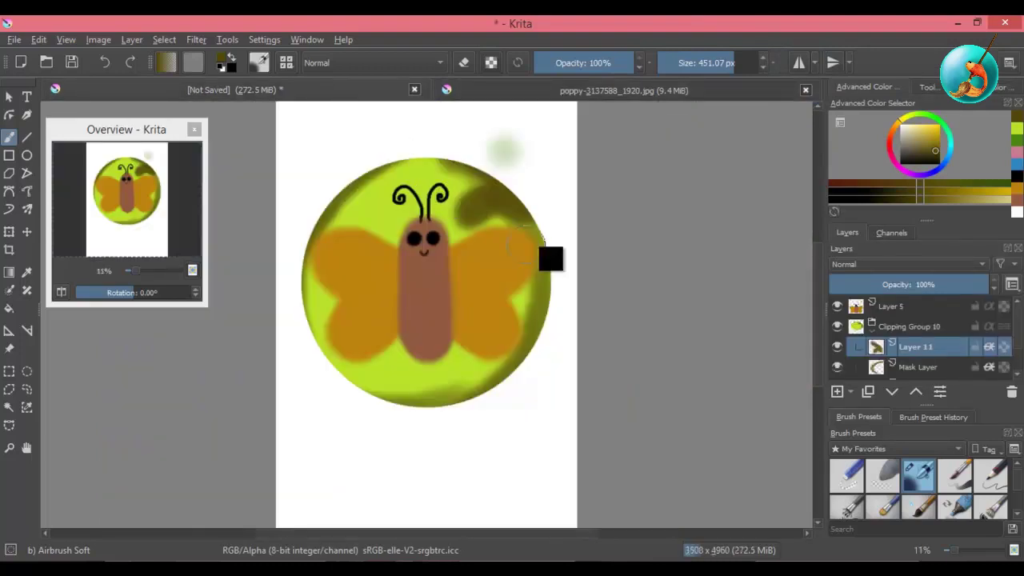
{"action": "right_click", "coordinate": [914, 342]}
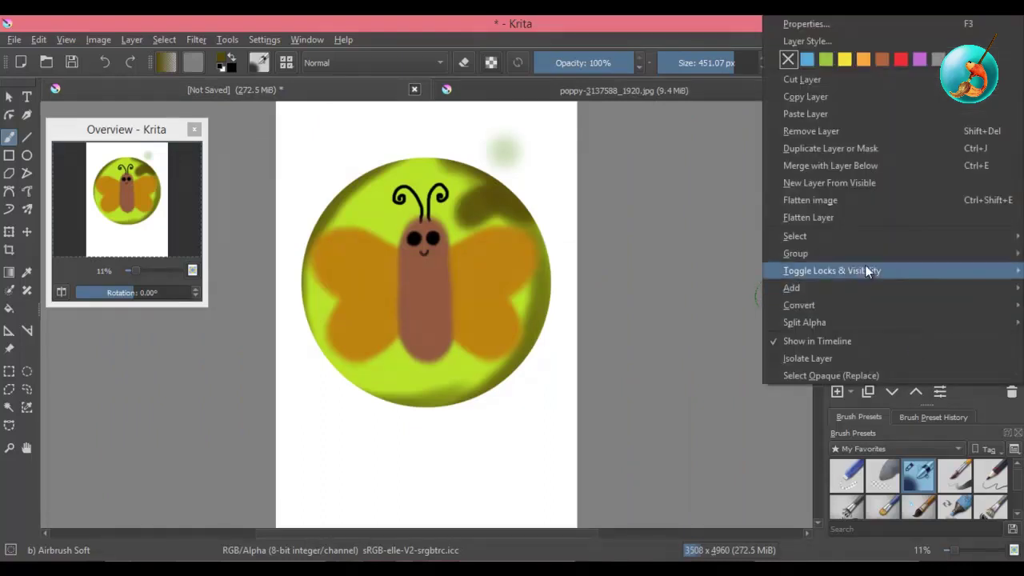
Paste the poppy photo as a layer, scale it up and move it down over the circle
{"action": "left_click", "coordinate": [846, 114]}
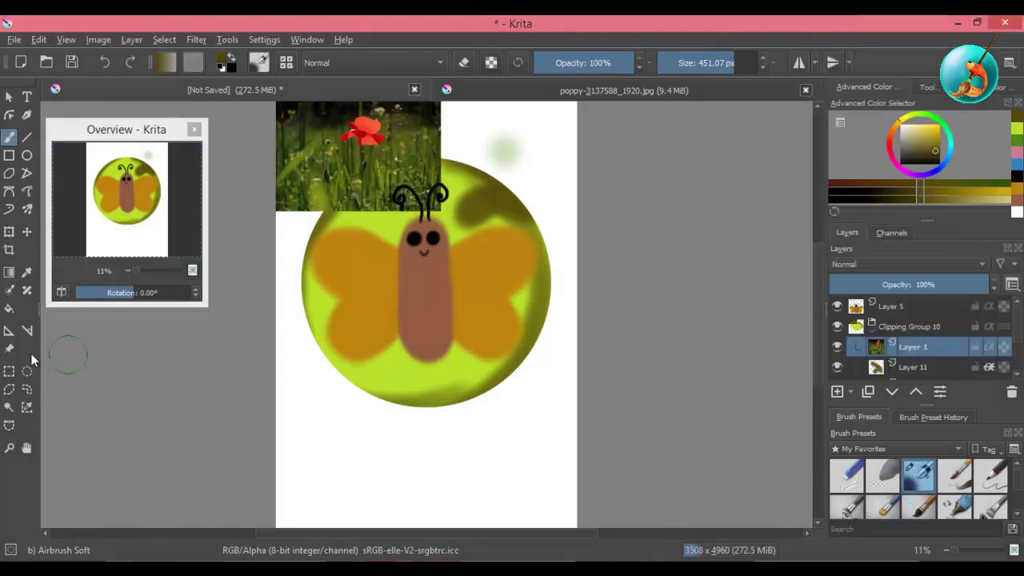
{"action": "left_click", "coordinate": [9, 232]}
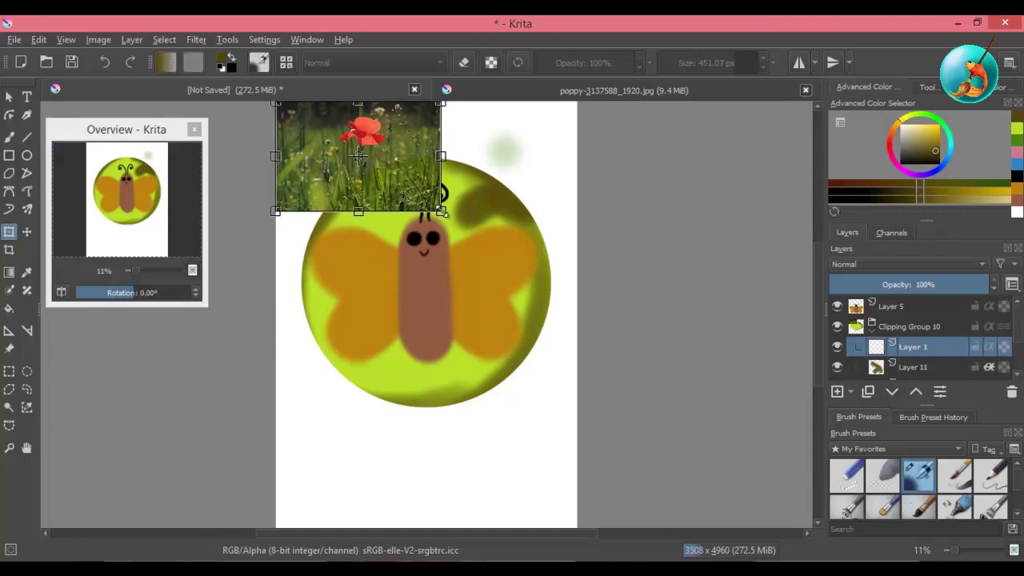
{"action": "left_click_drag", "start_coordinate": [485, 254], "coordinate": [630, 362]}
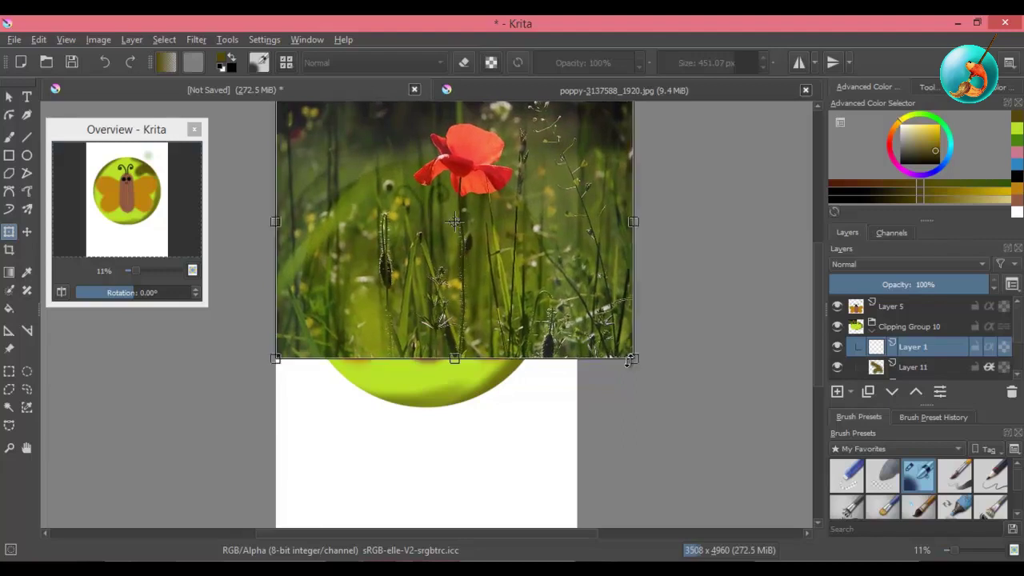
{"action": "left_click_drag", "start_coordinate": [552, 255], "coordinate": [538, 309]}
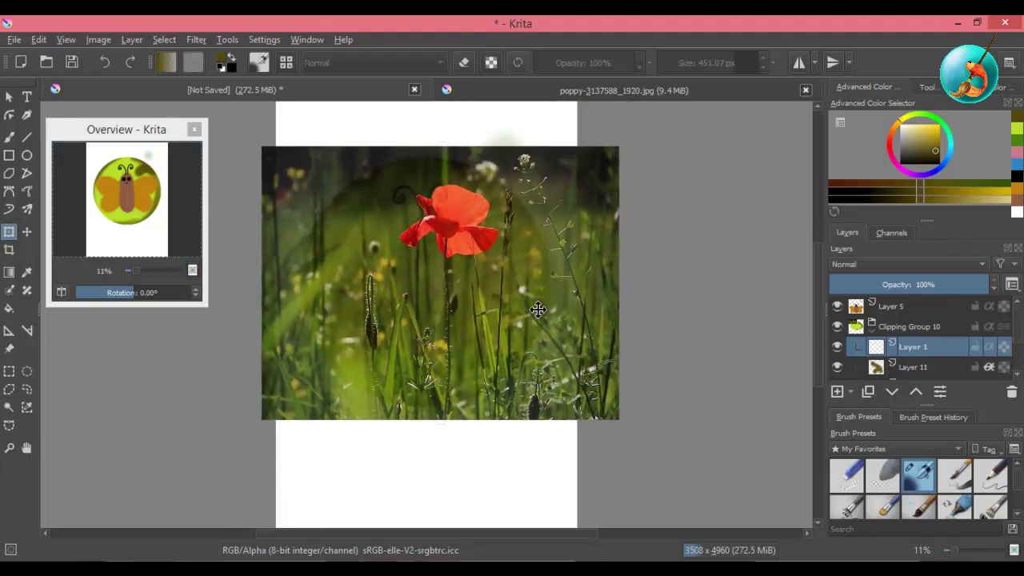
{"action": "key", "text": "Return"}
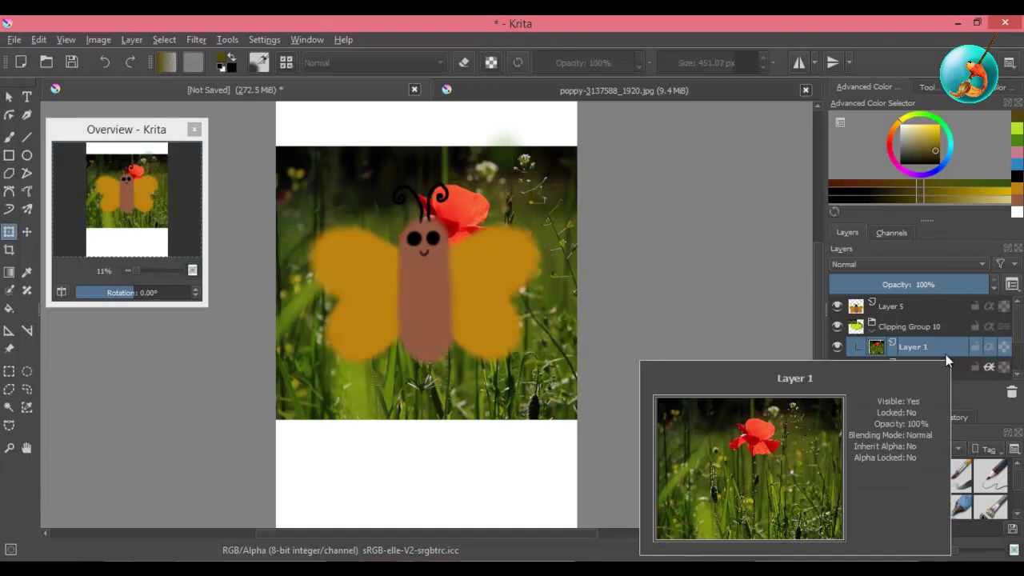
Turn on Inherit Alpha for the pasted poppy Layer 1
{"action": "left_click", "coordinate": [989, 348]}
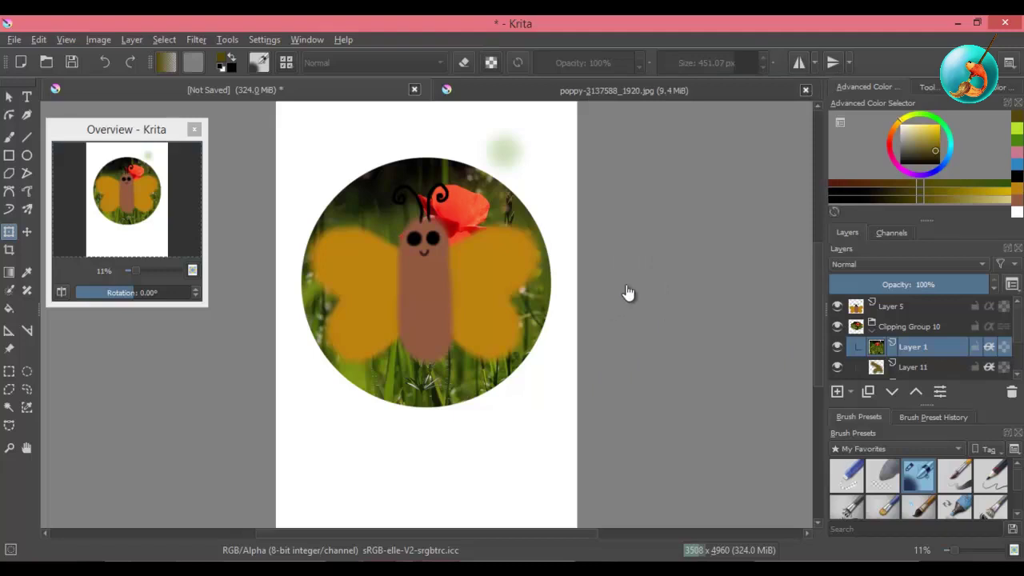
Alpha-lock the butterfly's Layer 5 and switch to the brush tool
{"action": "left_click", "coordinate": [910, 304]}
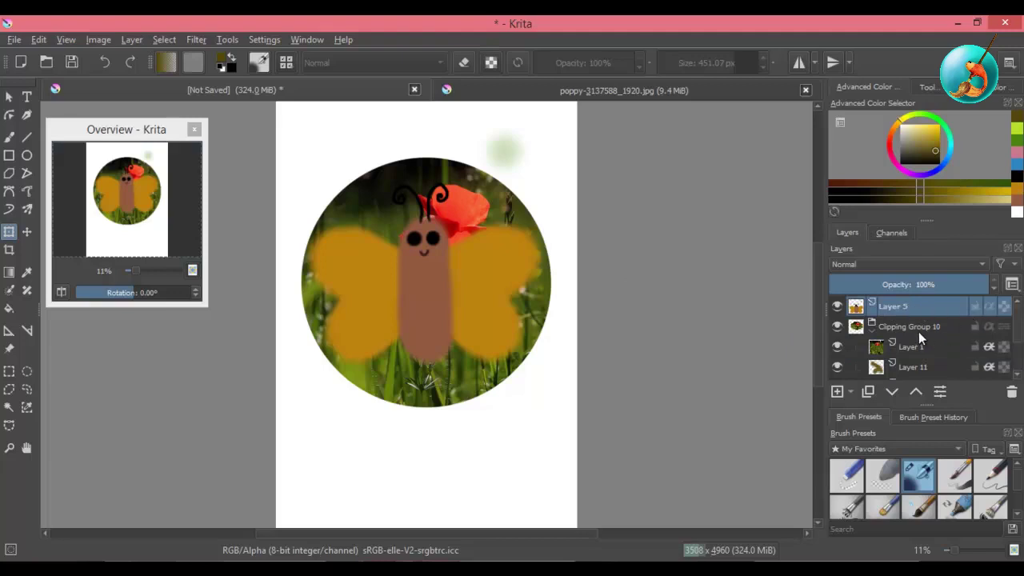
{"action": "left_click", "coordinate": [1004, 307]}
{"action": "key", "text": "b"}
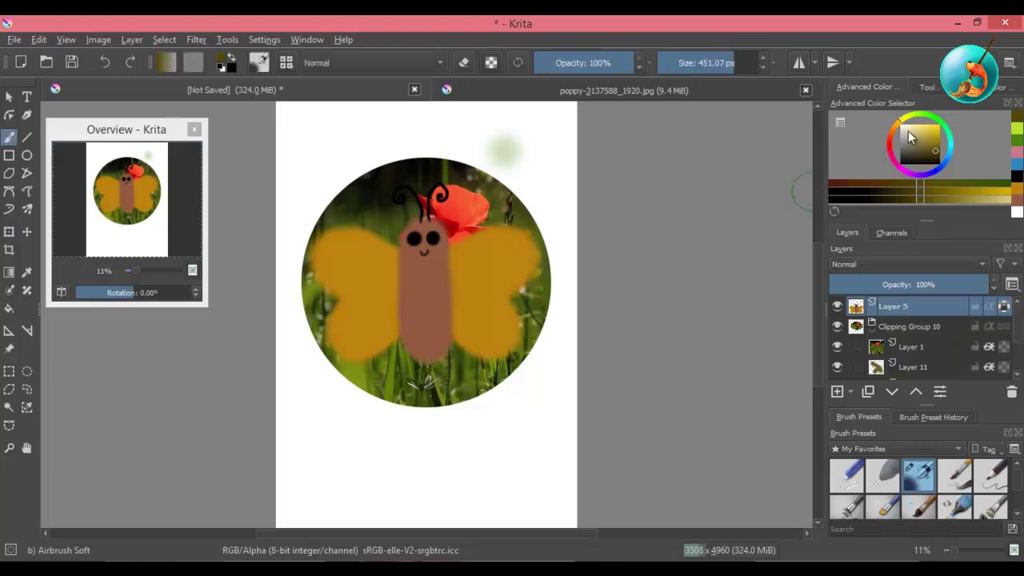